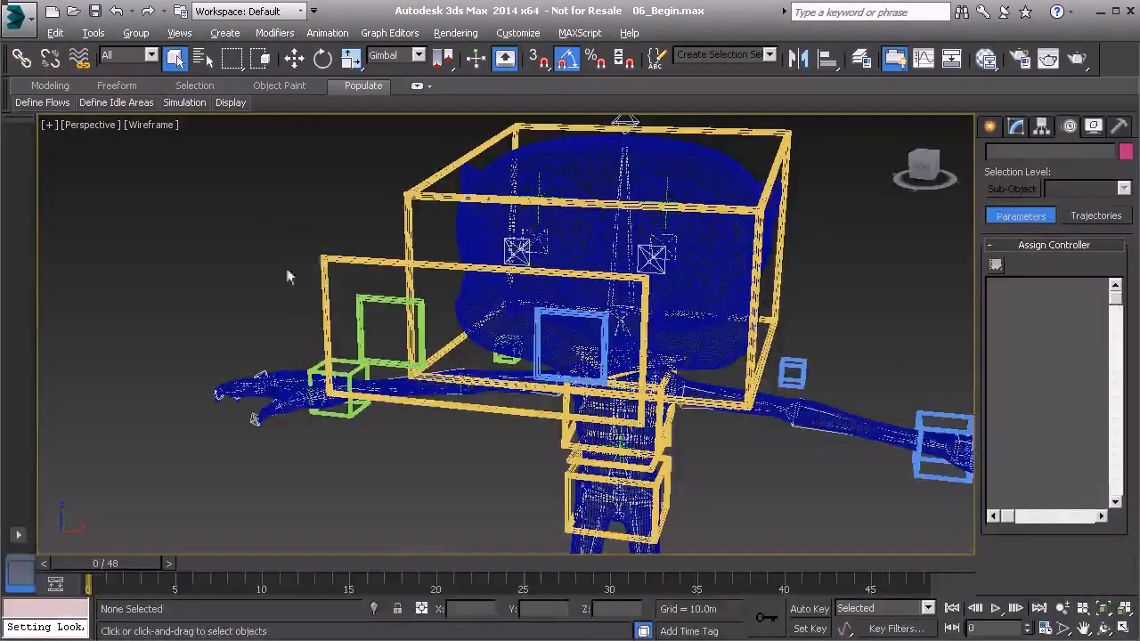
Step: Apply an Attribute Holder modifier to the large yellow Anim_Eyes01 control in front of the head
middle_click_drag(303, 225, 272, 237)
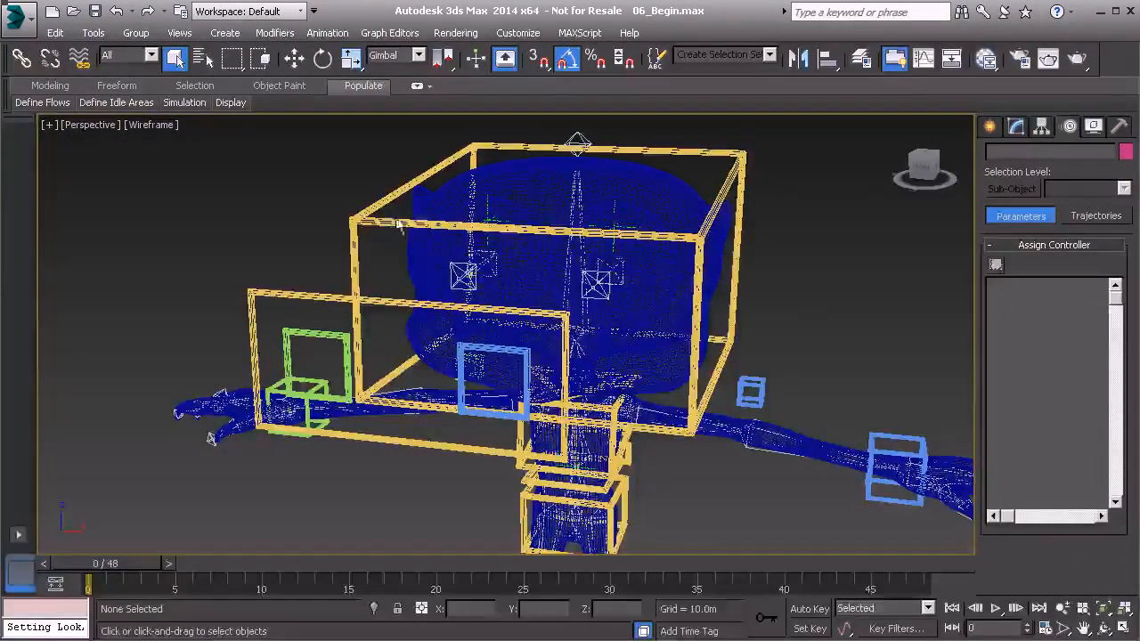
left_click(361, 301)
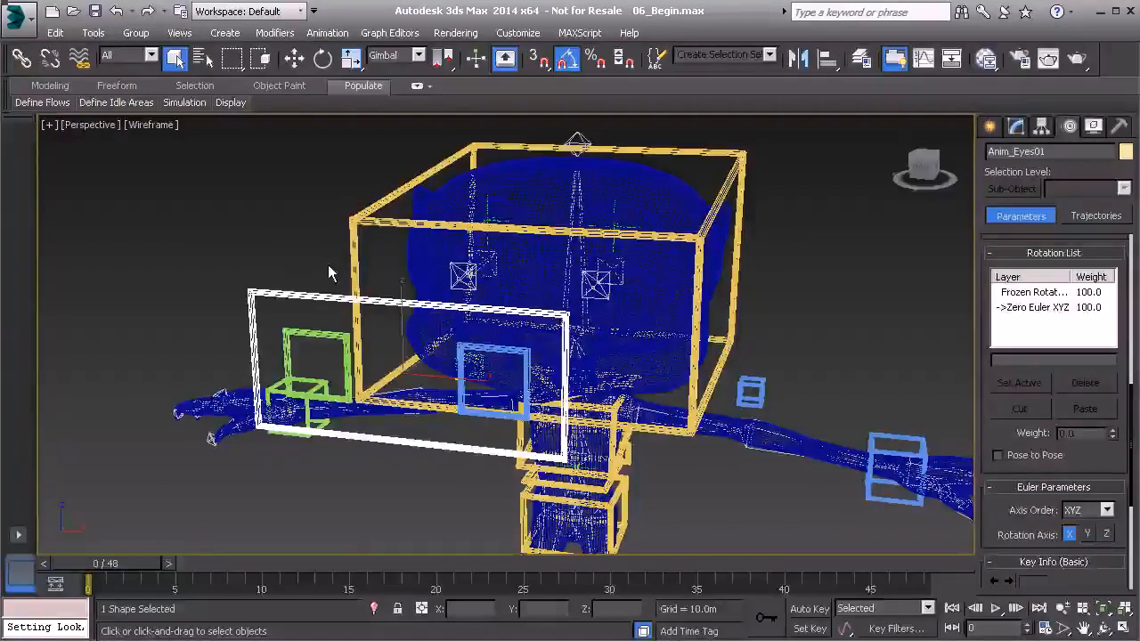
left_click(380, 308)
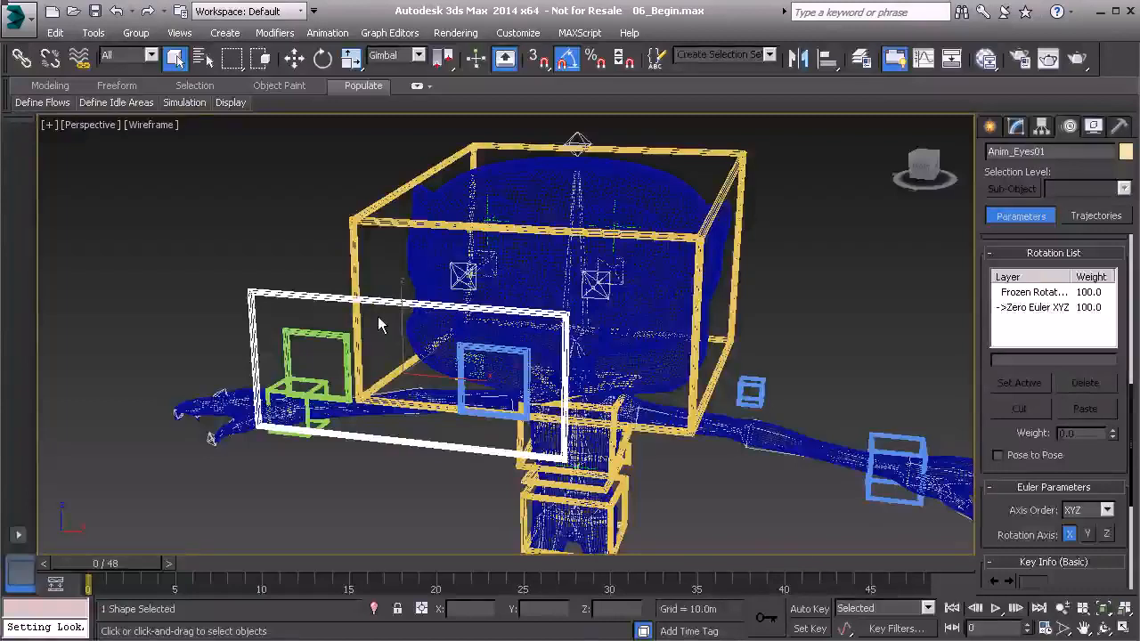
left_click(1016, 127)
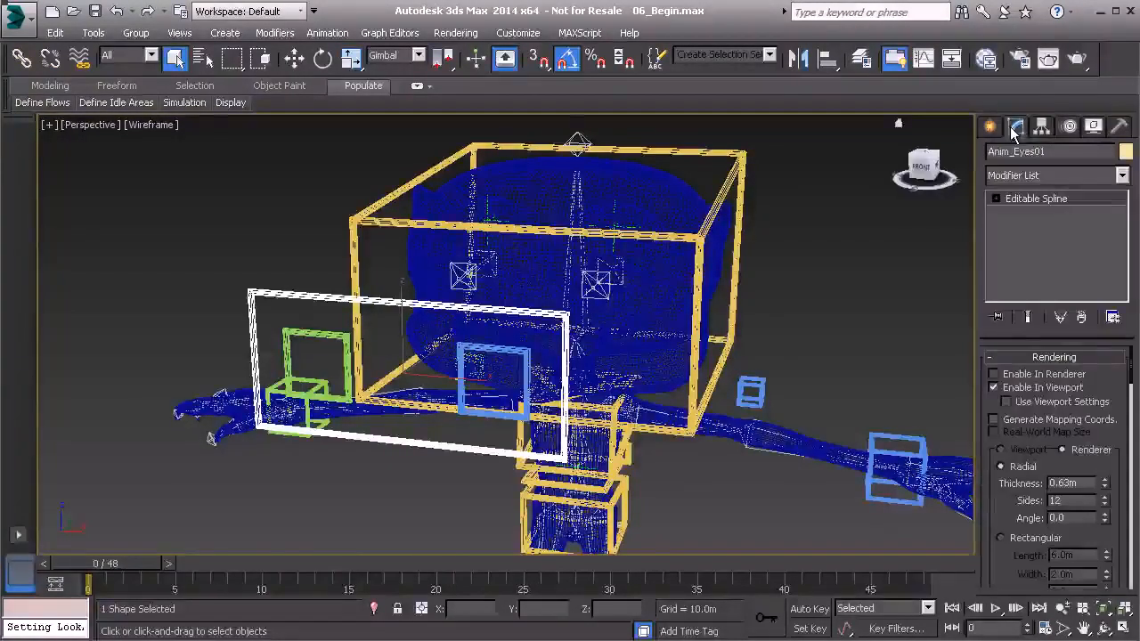
left_click(1033, 178)
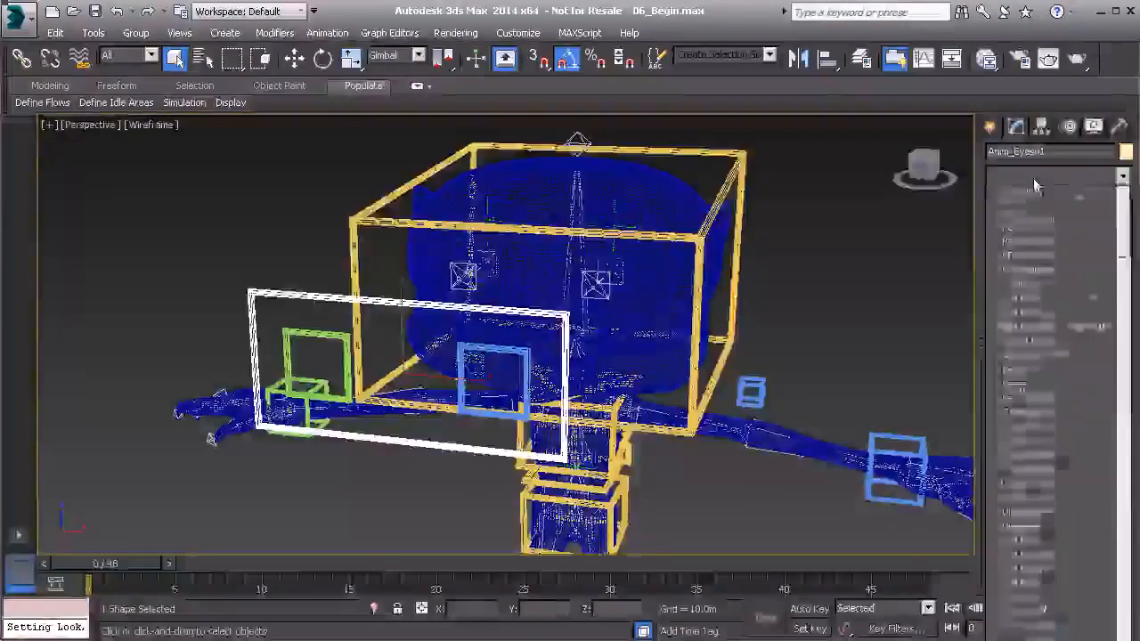
key("a")
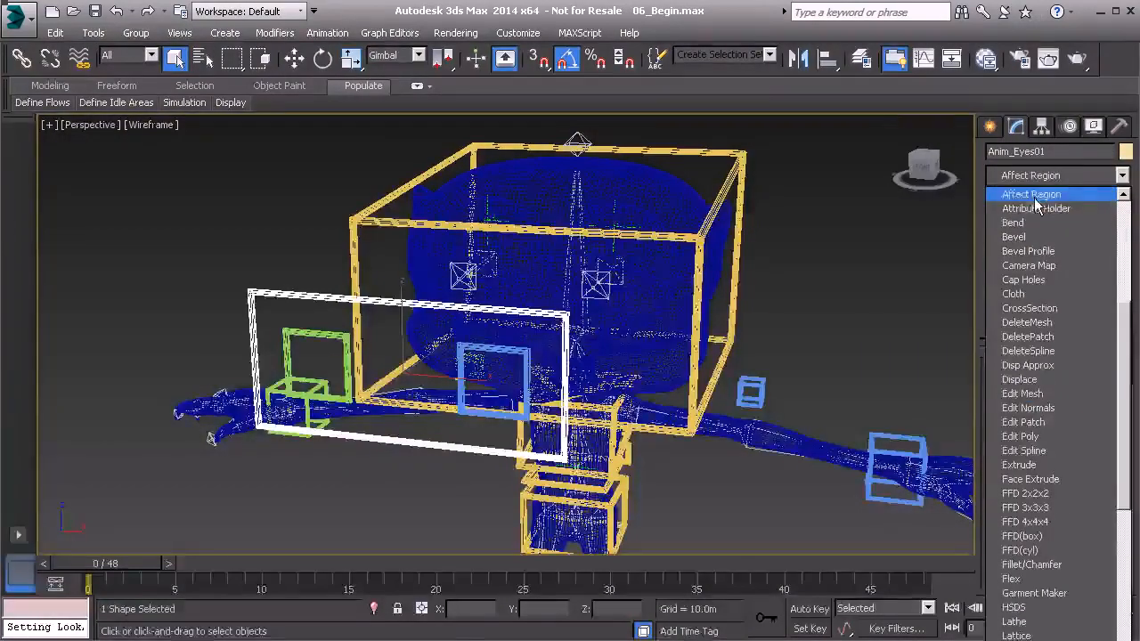
left_click(1038, 208)
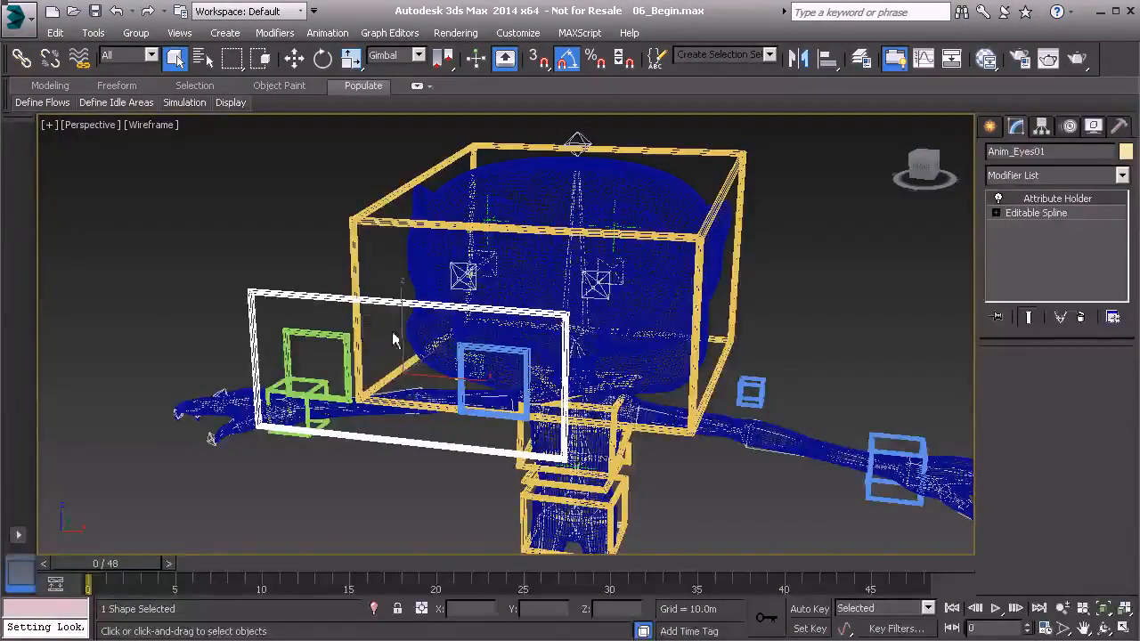
Step: Rename the Attribute Holder modifier on Anim_Eyes01 to ExtraControls
right_click(1058, 199)
left_click(1065, 201)
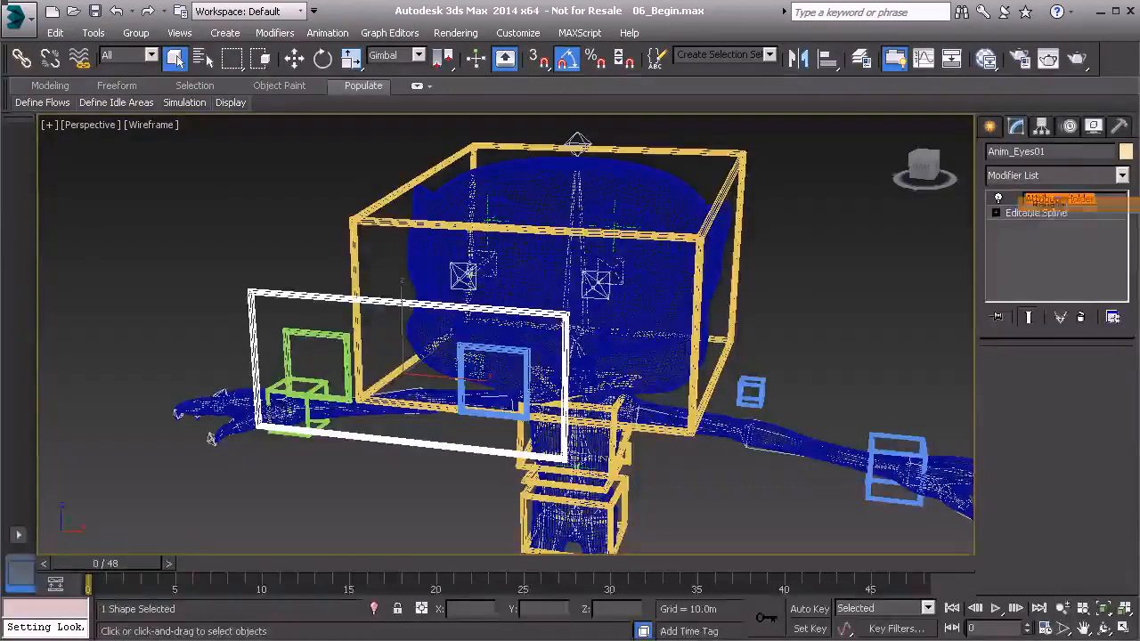
type("ExtraControls")
key("Return")
Step: Add a float spinner attribute named FollowHead to the ExtraControls modifier with the Parameter Editor, and close the editor
middle_click_drag(640, 298, 656, 283)
key("alt+1")
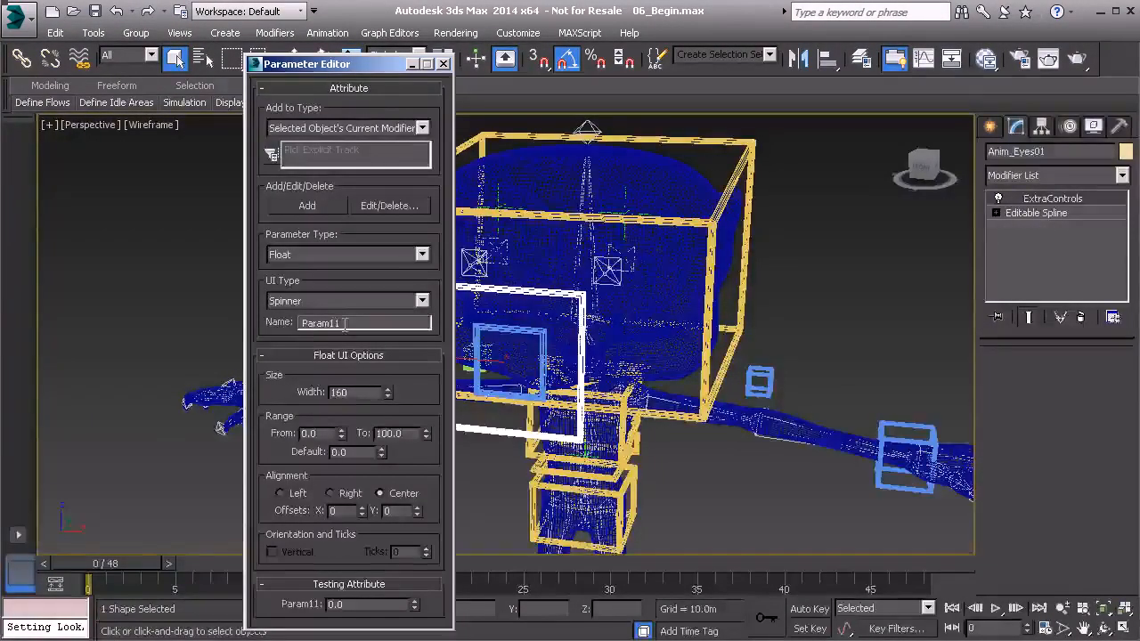
type("FollowHead")
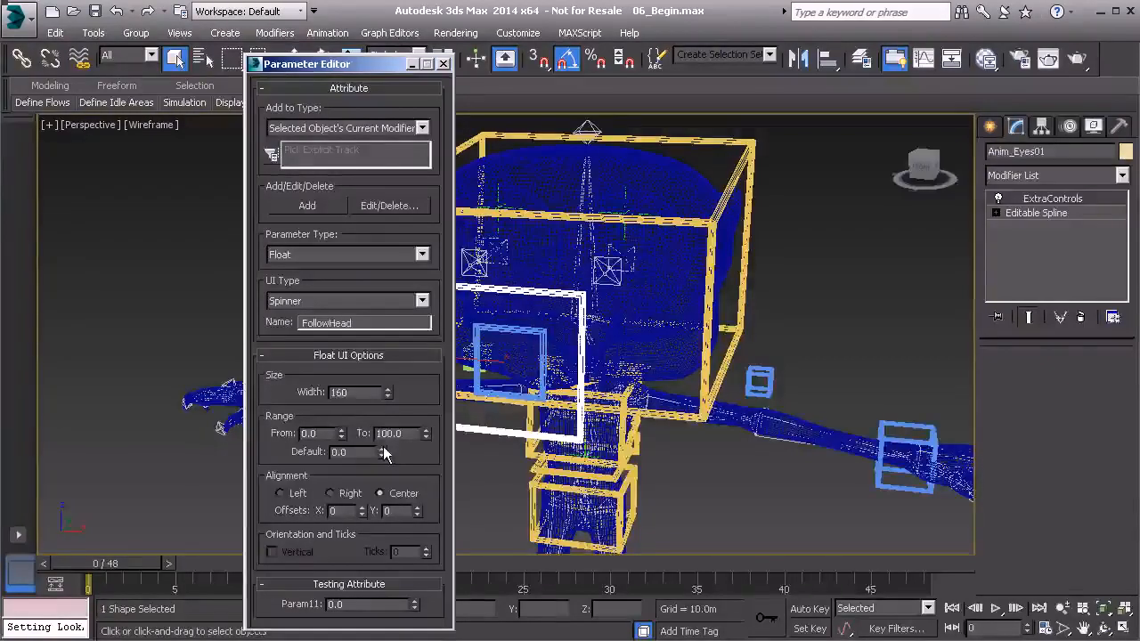
left_click(307, 206)
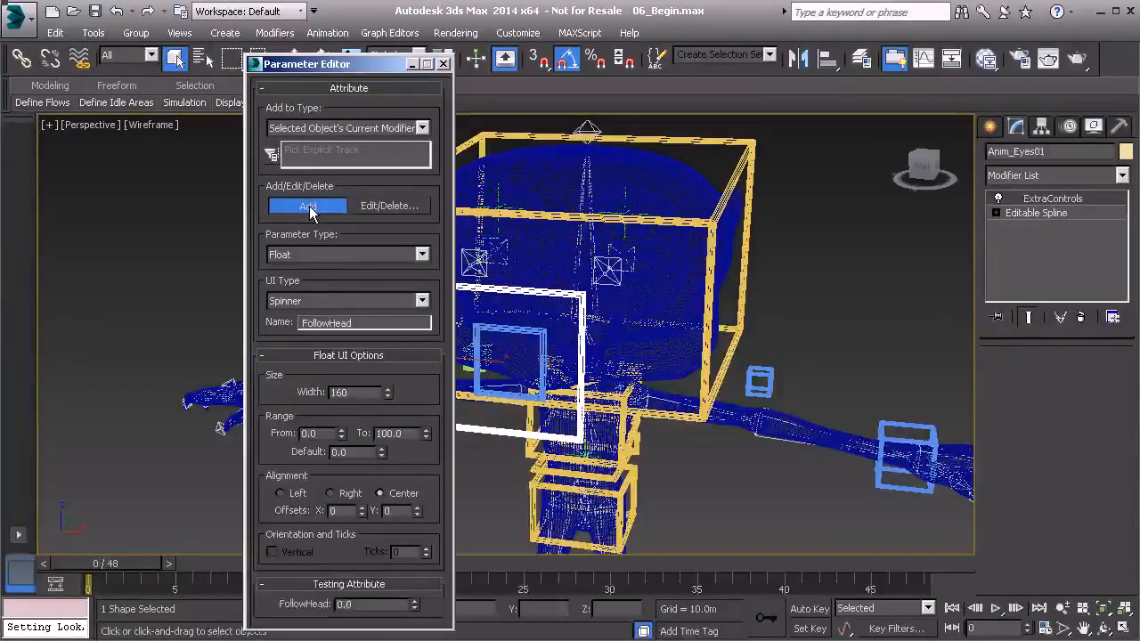
left_click(444, 65)
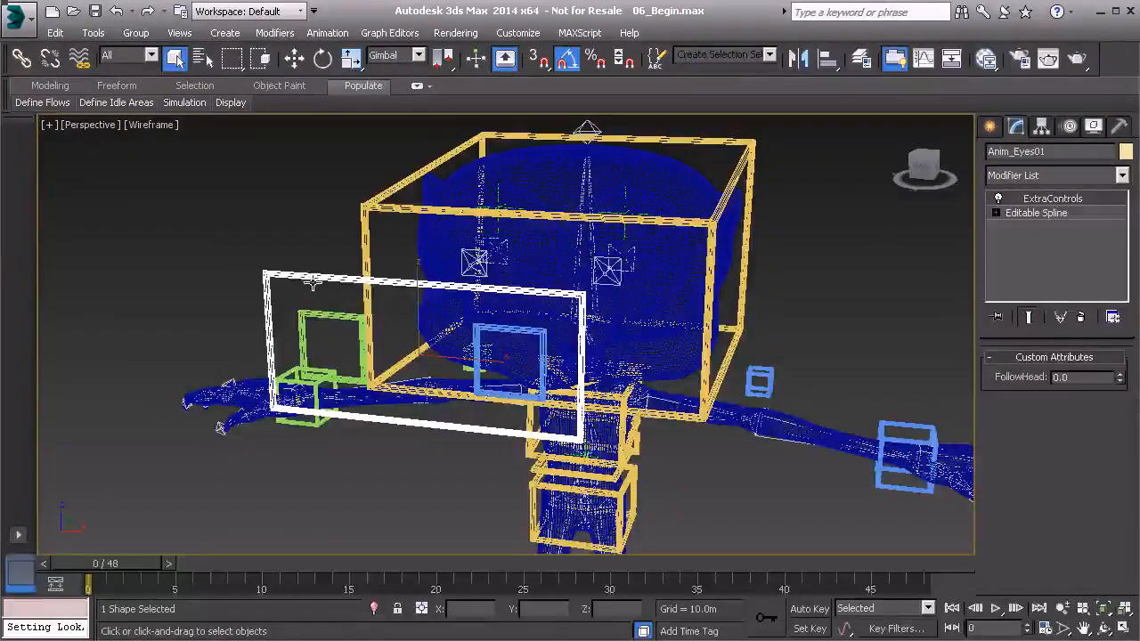
Step: Group the Anim_Eyes01 control under the name GrpCns_Anim_Eyes01
left_click(135, 32)
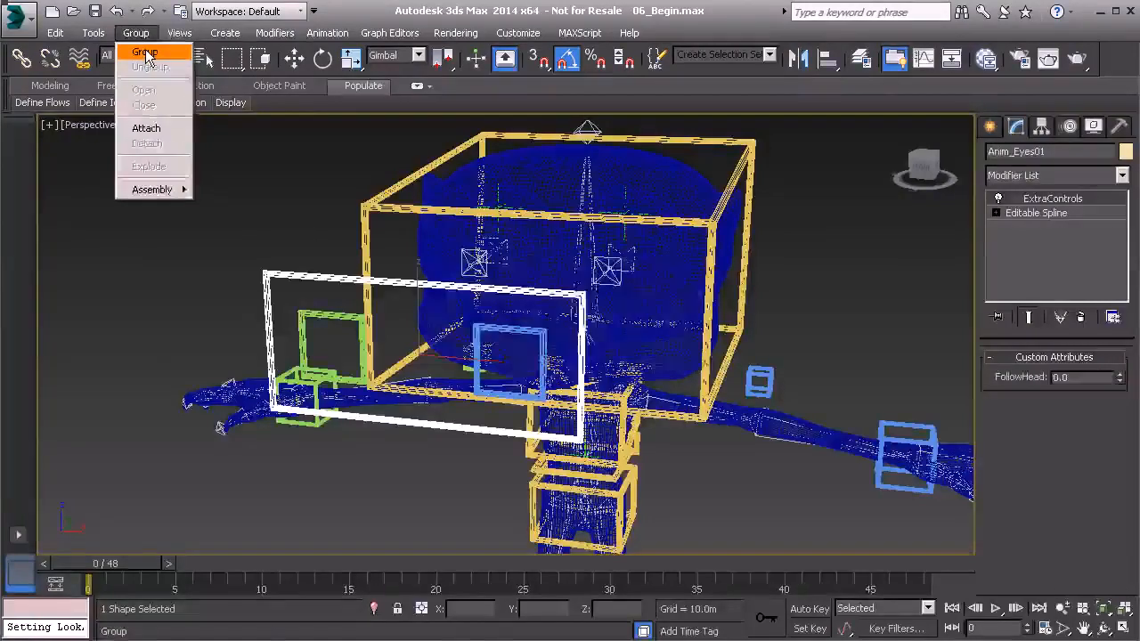
left_click(145, 52)
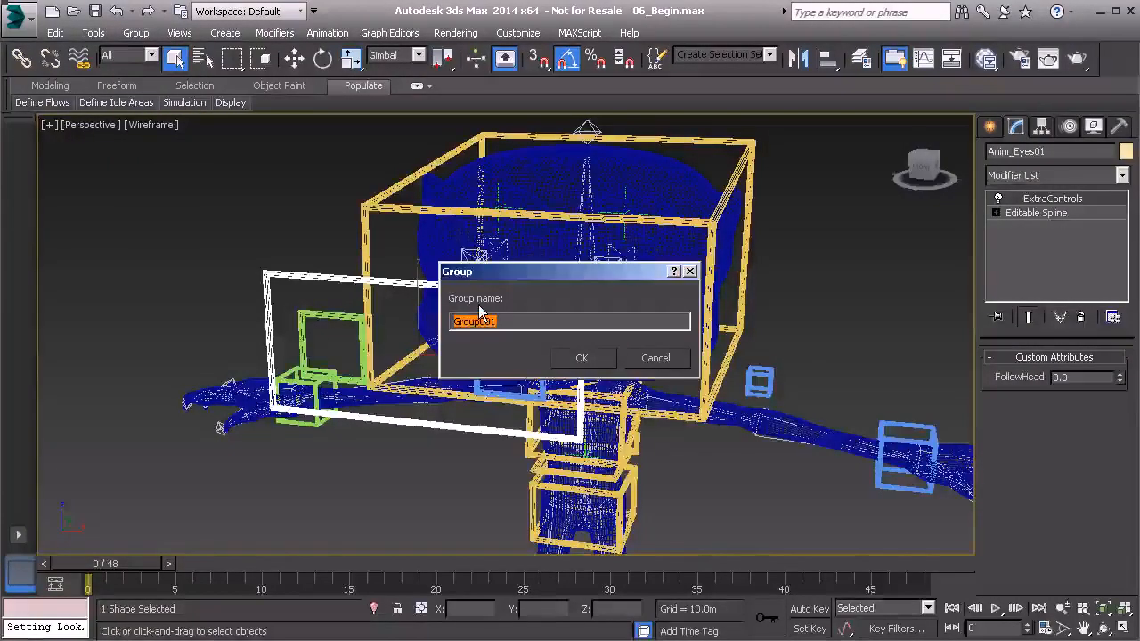
type("GrpChs")
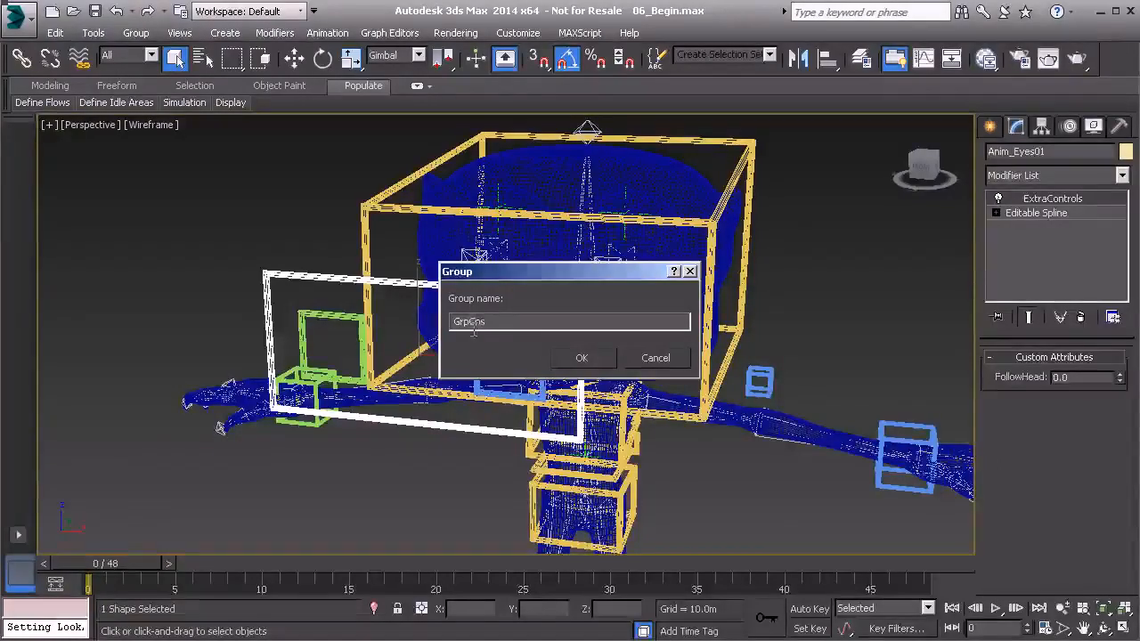
type("_Anim_Eyes01")
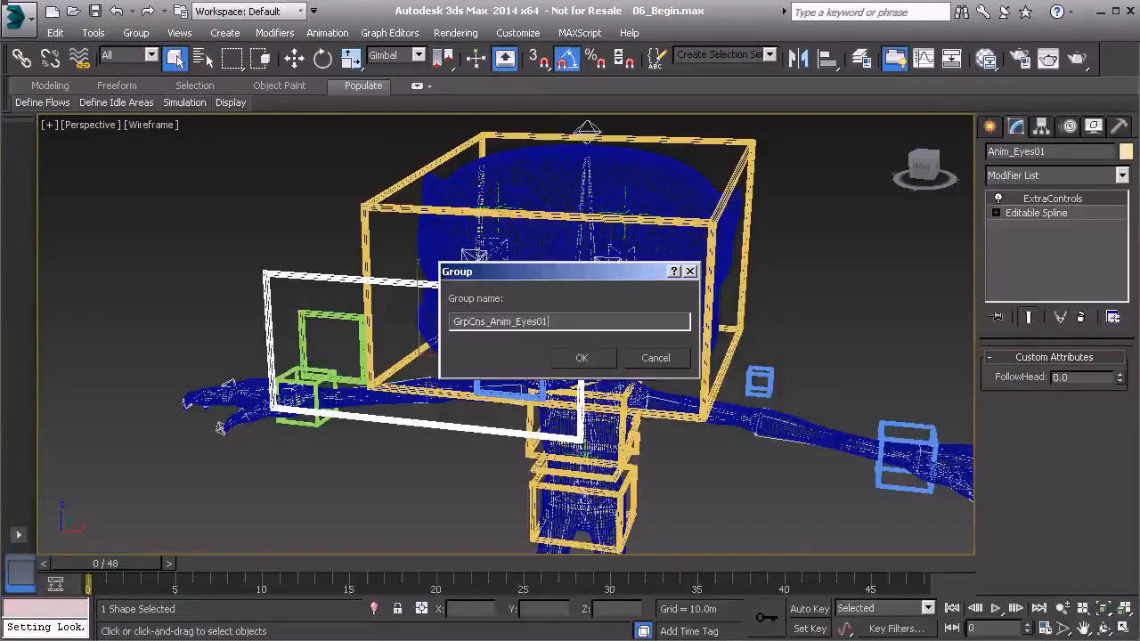
left_click(577, 359)
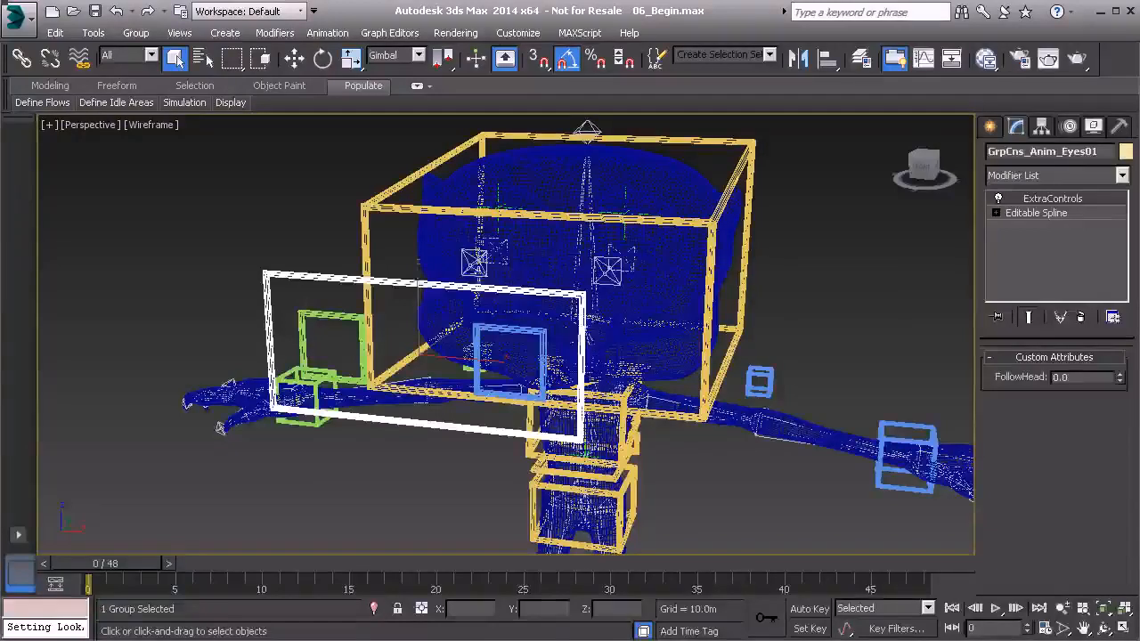
Step: Open the GrpCns_Anim_Eyes01 group and freeze the transforms of its group helper
left_click(135, 32)
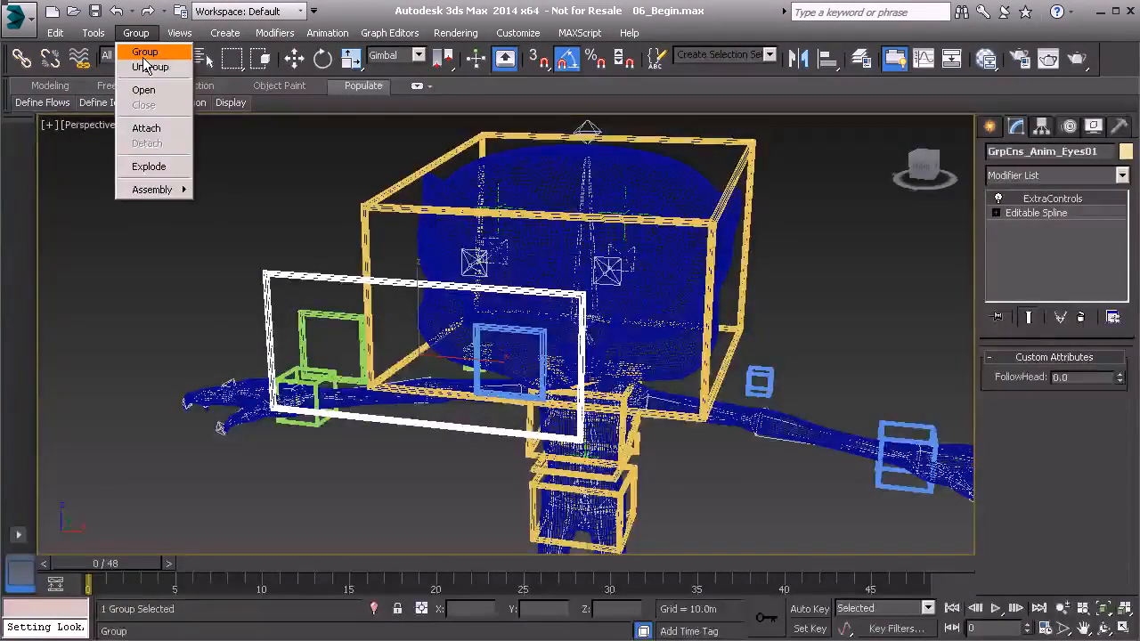
left_click(143, 90)
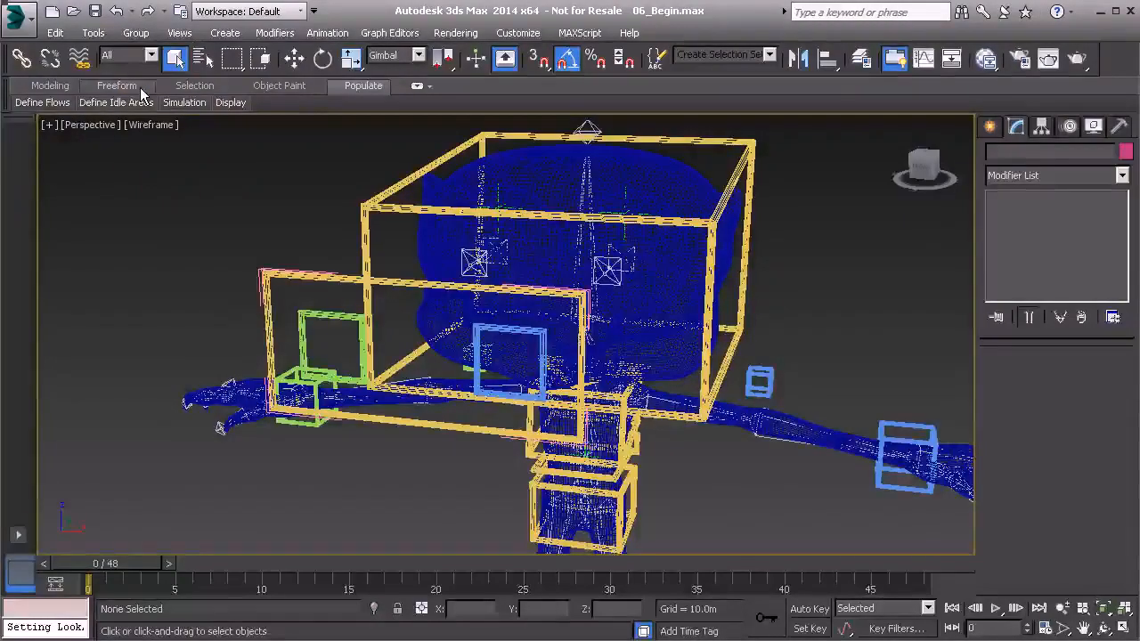
left_click(261, 287)
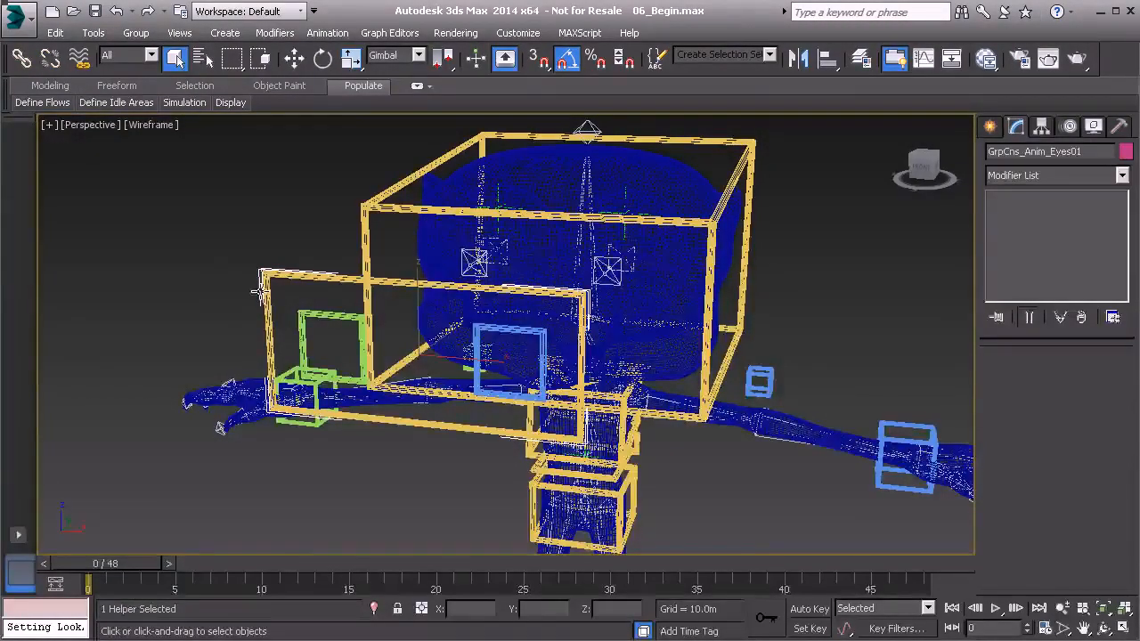
middle_click_drag(230, 279, 237, 265, "alt")
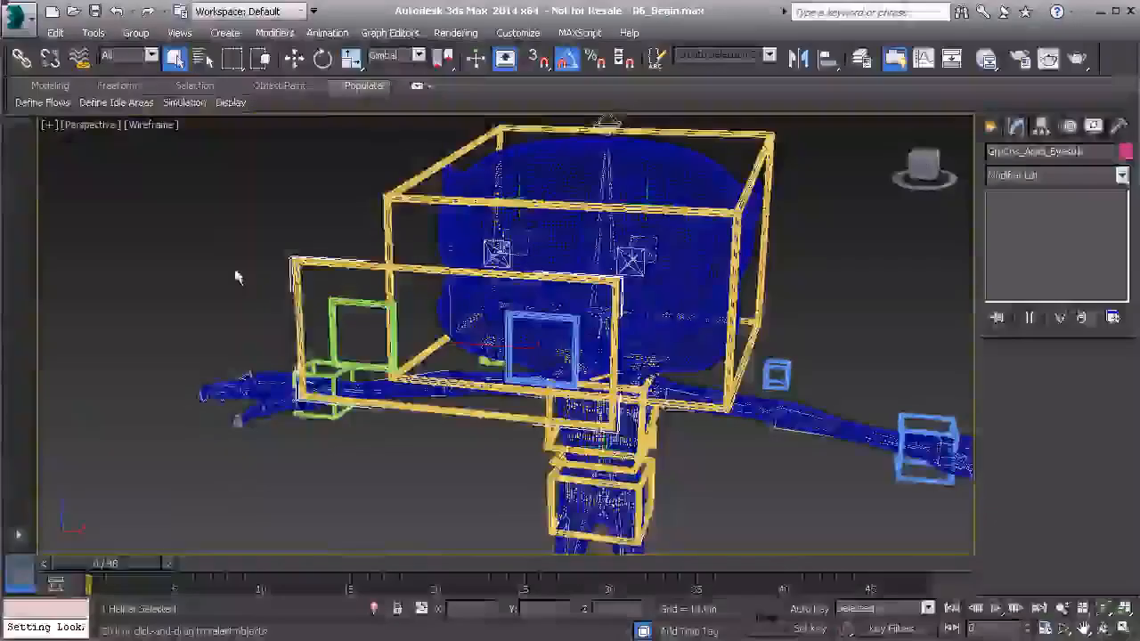
right_click(187, 218)
left_click(149, 157)
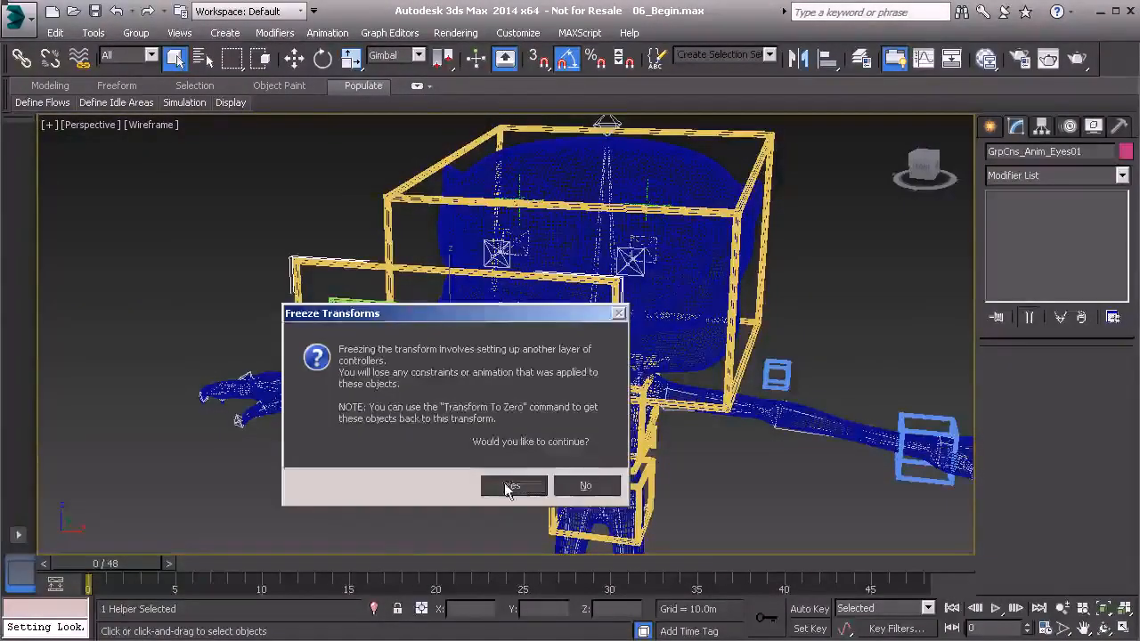
left_click(495, 484)
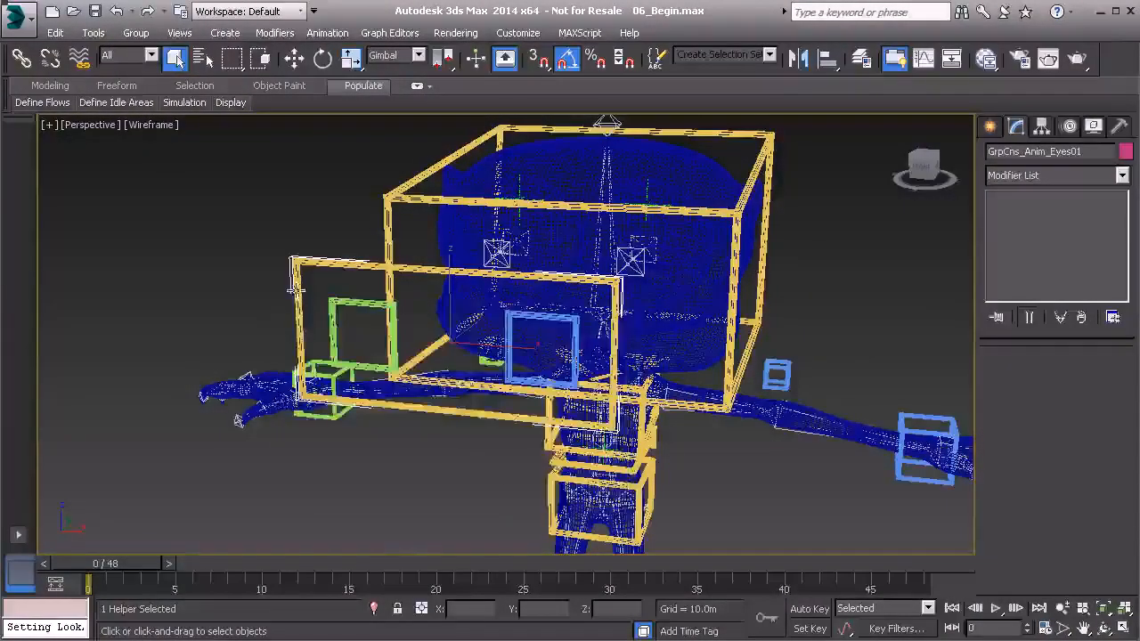
Step: Add the selected GrpCns_Anim_Eyes01 helper to the Hidden layer
left_click(94, 32)
left_click(142, 174)
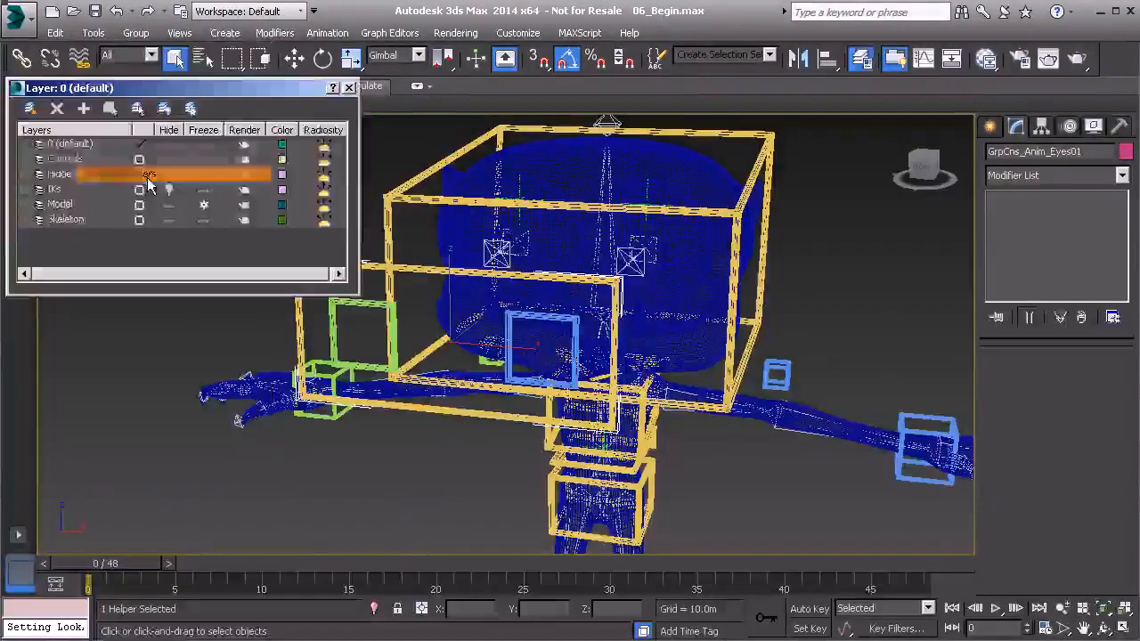
left_click(85, 176)
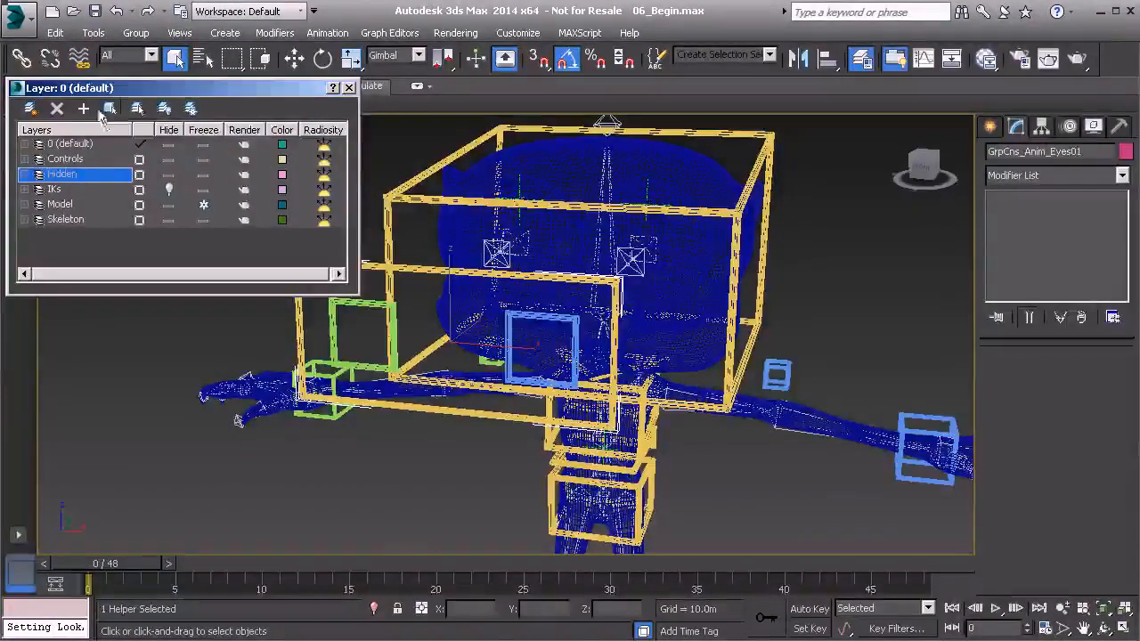
left_click(352, 90)
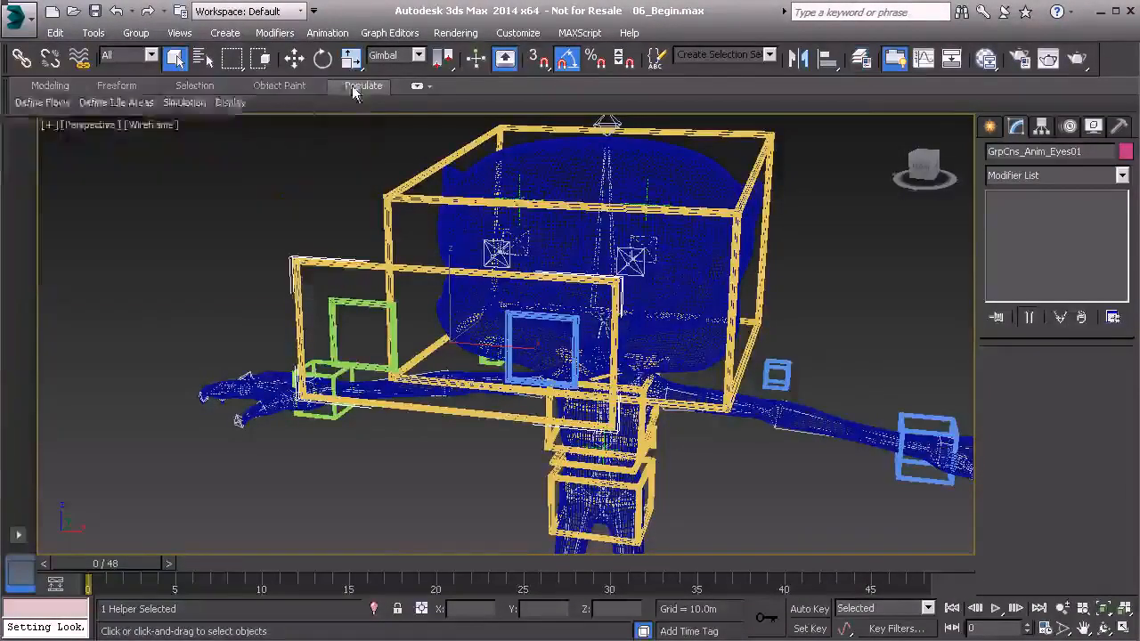
Step: Create a point helper in the empty space below the green hand control
middle_click_drag(349, 266, 295, 279)
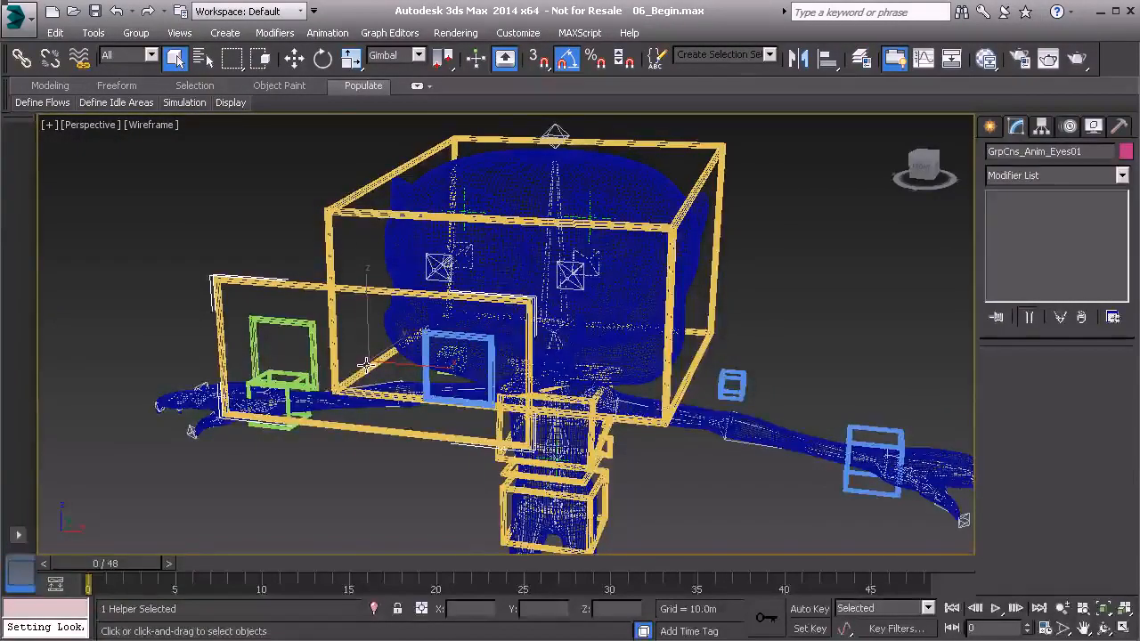
left_click(989, 126)
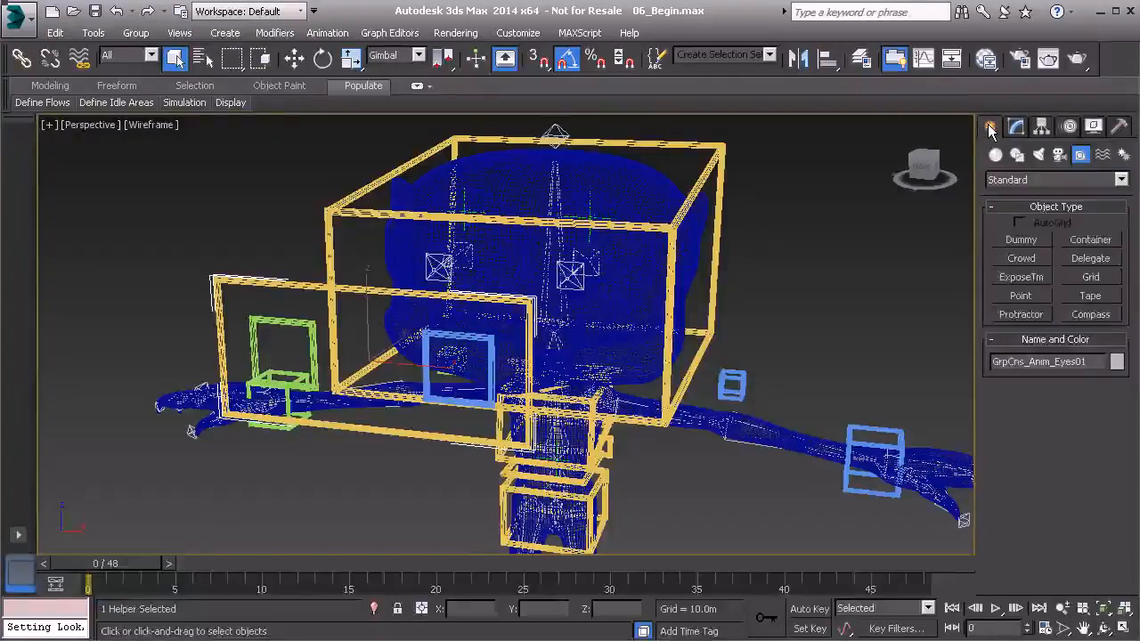
left_click(1023, 298)
middle_click_drag(359, 451, 309, 436)
left_click(312, 483)
right_click(409, 474)
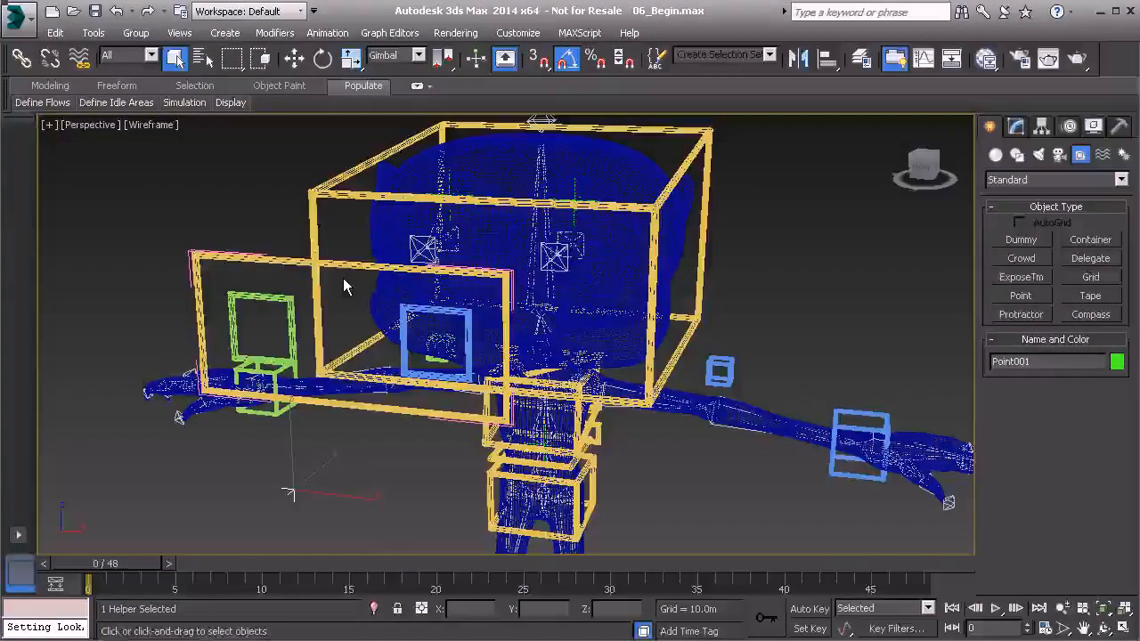
Step: Align the new point helper to the centre of the eyes control
key("alt+a")
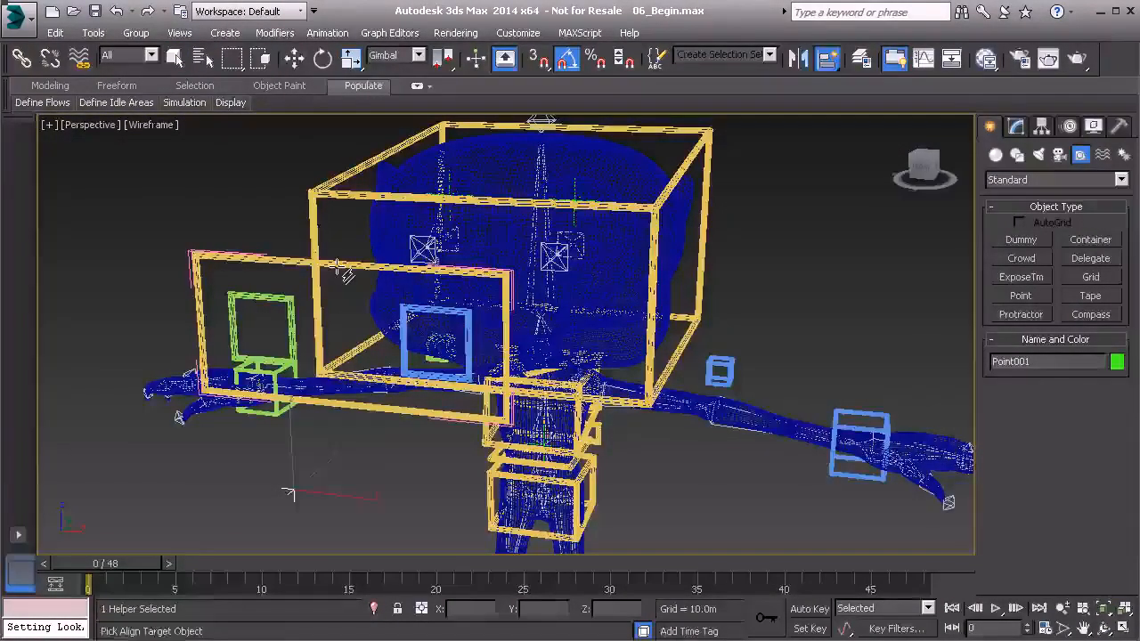
key("w")
middle_click_drag(305, 324, 342, 335)
scroll(382, 387, "up", 1)
middle_click_drag(455, 343, 374, 343)
Step: Clone the point helper as a copy and display the clone as a box instead of a cross
key("ctrl+v")
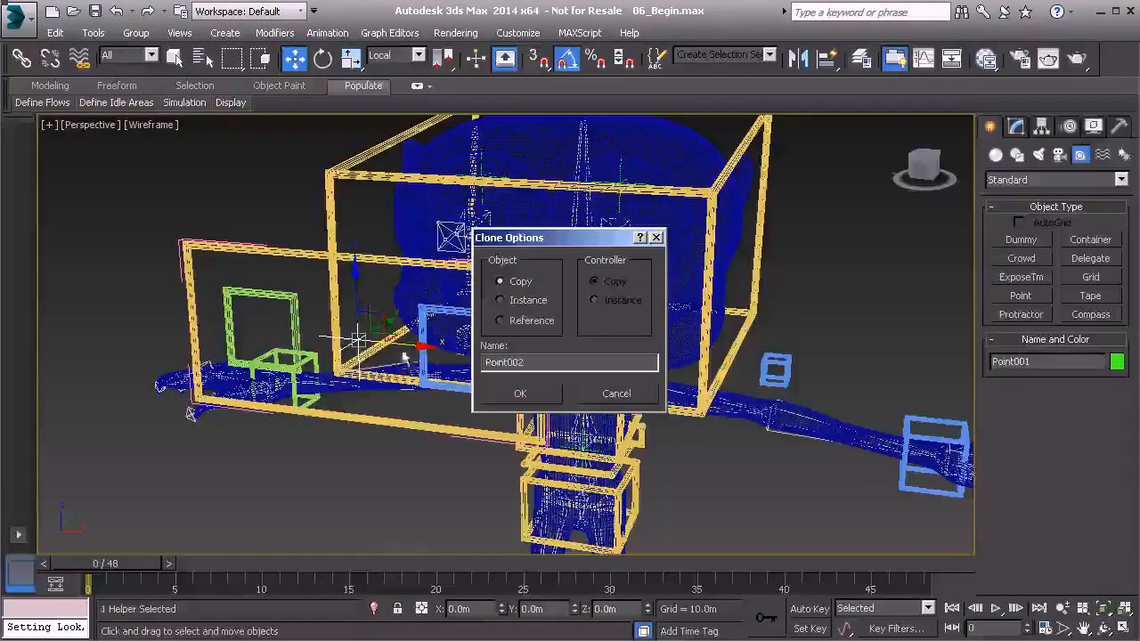
left_click(525, 395)
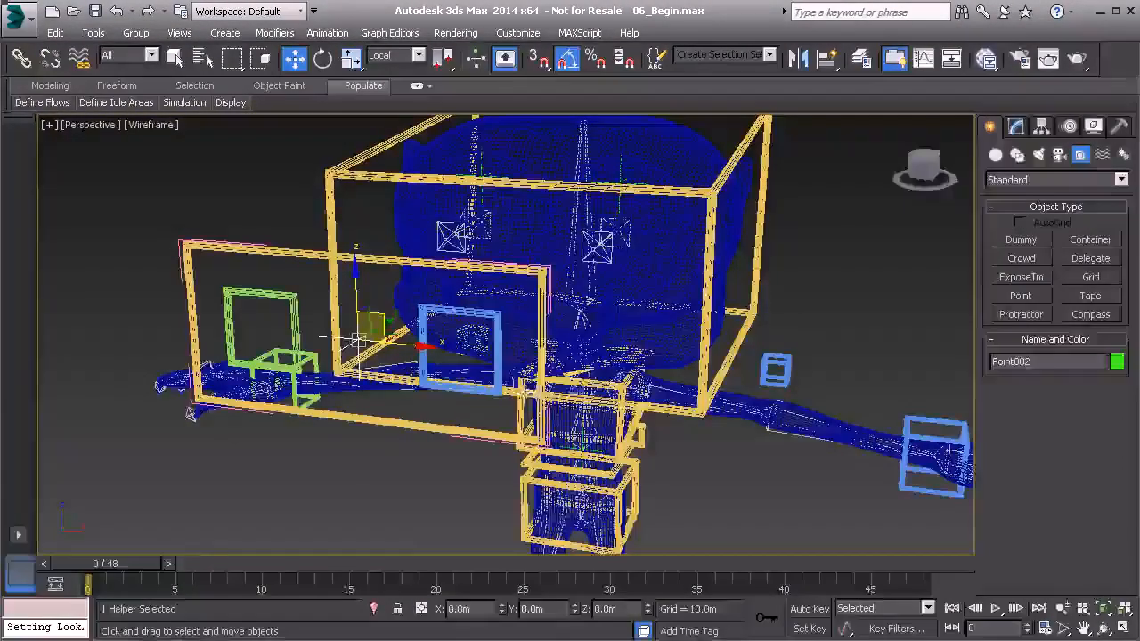
left_click(1016, 128)
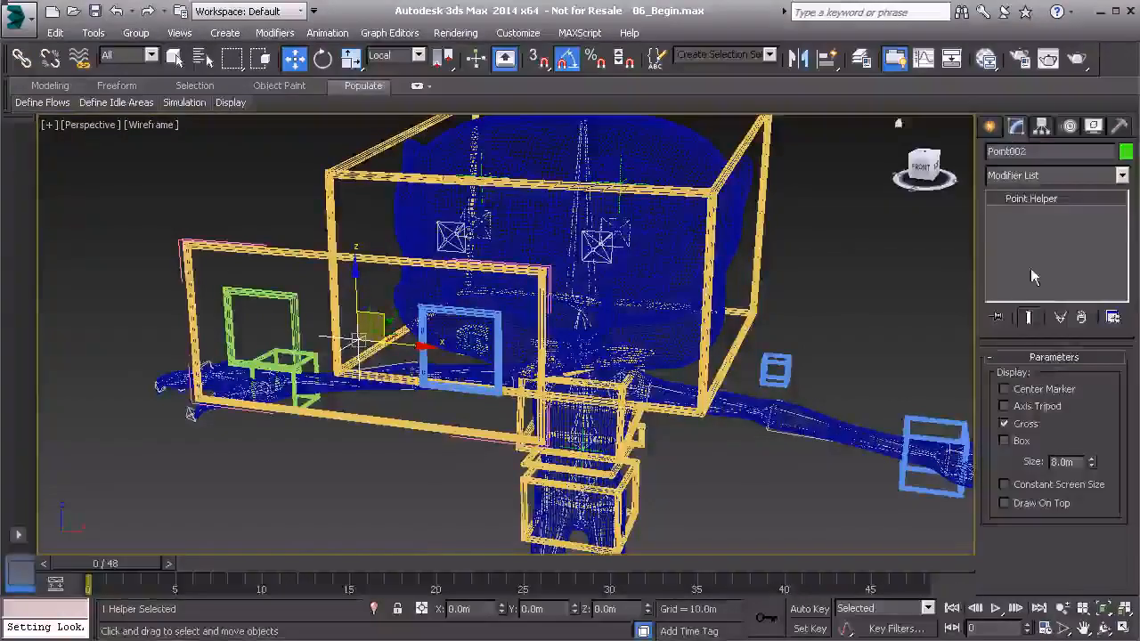
left_click(1020, 425)
left_click(1011, 439)
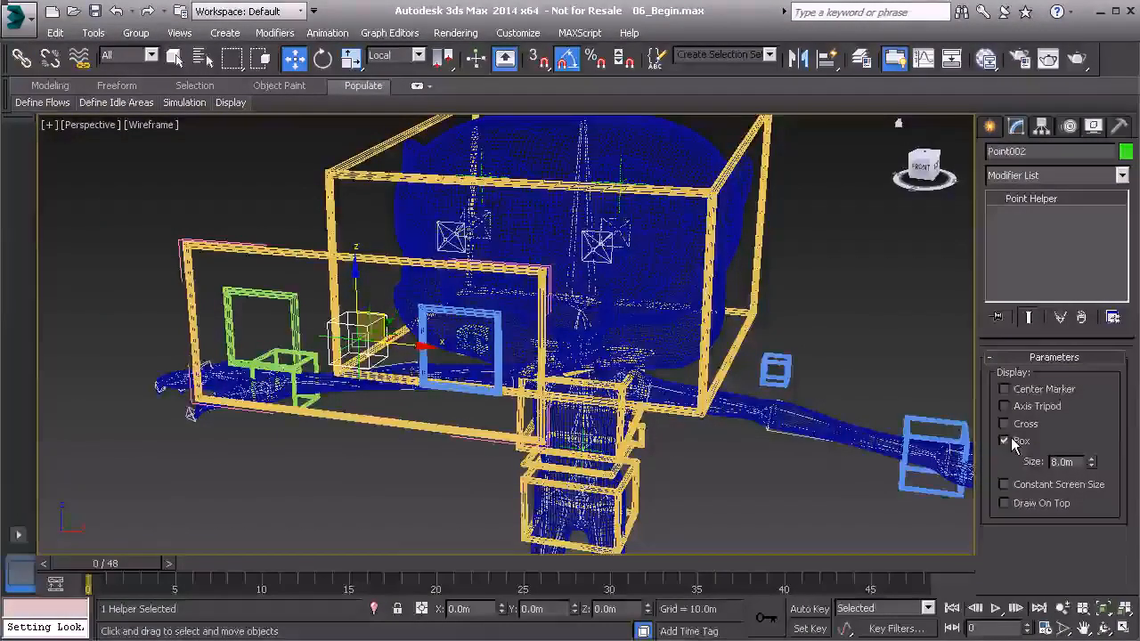
middle_click_drag(428, 290, 488, 323)
scroll(426, 363, "up", 3)
middle_click_drag(426, 363, 314, 383)
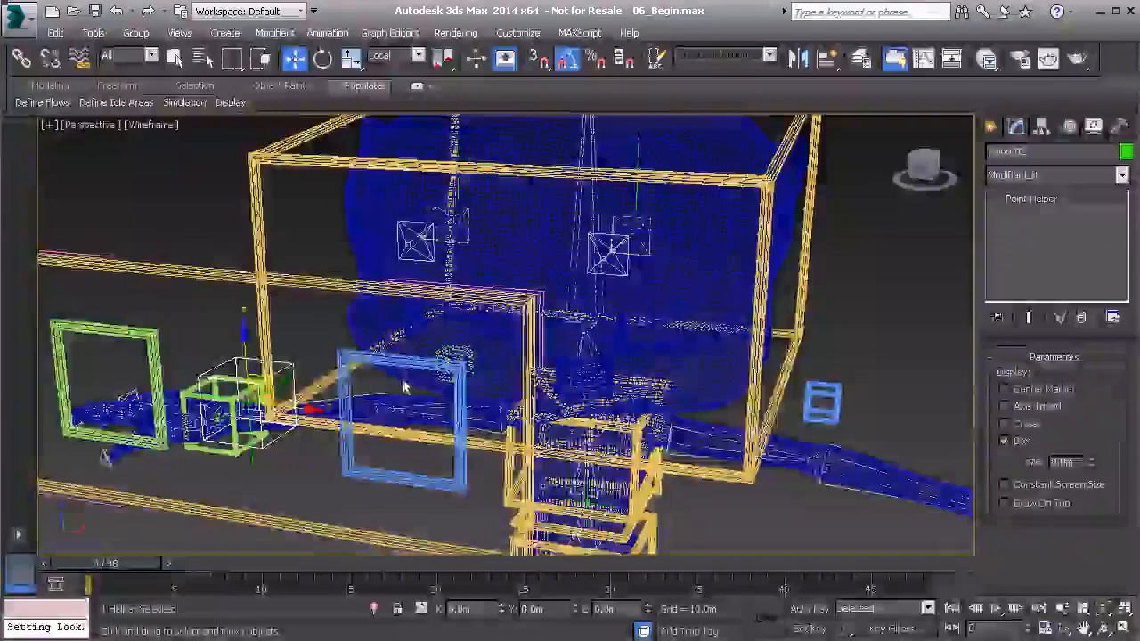
Step: Examine the rig from the eyes control down to the triangular base control at the feet and back up to the head control
scroll(403, 211, "down", 4)
middle_click_drag(383, 189, 337, 236, "alt")
scroll(392, 450, "down", 3)
middle_click_drag(392, 450, 347, 306)
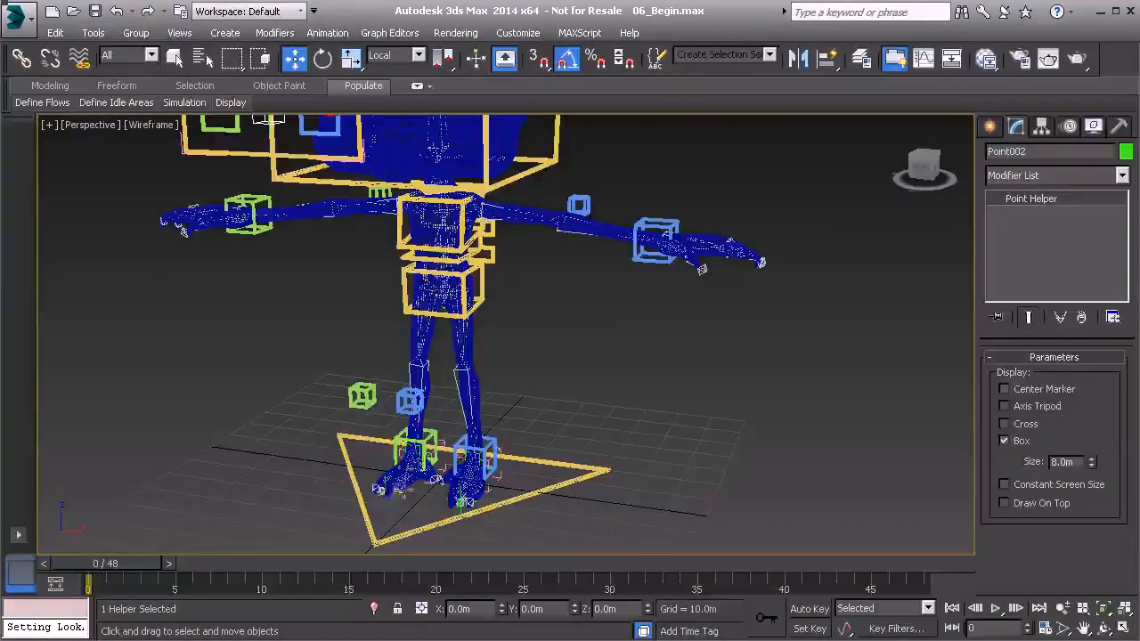
middle_click_drag(356, 331, 353, 359)
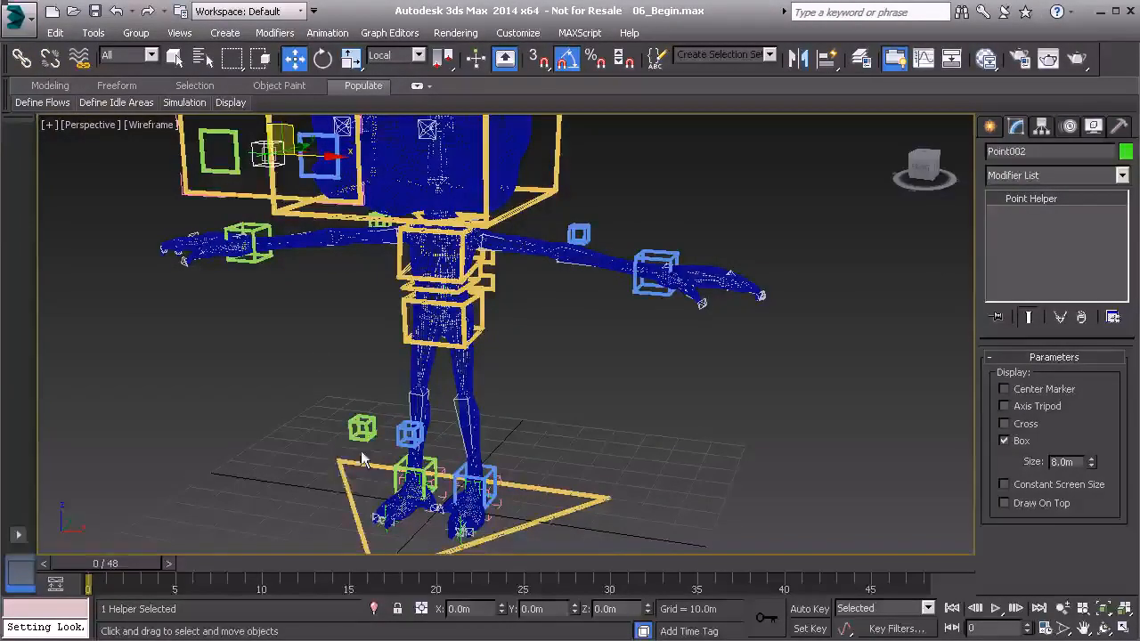
mouse_move(364, 433)
middle_mouse_down("alt")
mouse_move(351, 381)
mouse_move(364, 448)
middle_mouse_up("alt")
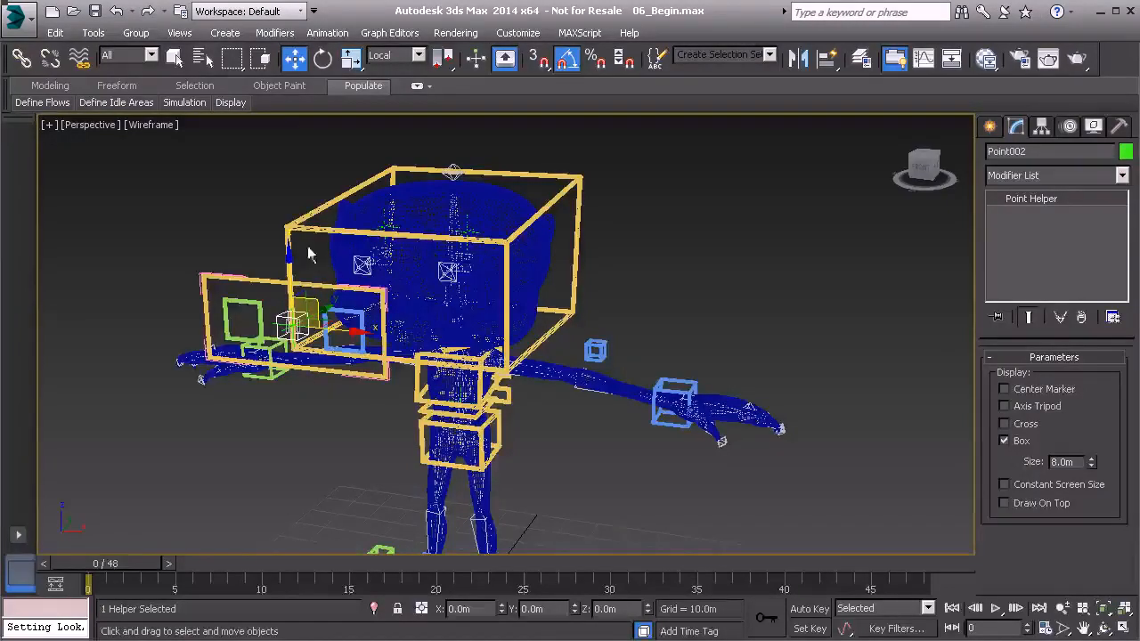
middle_click_drag(343, 256, 255, 245)
scroll(385, 301, "up", 2)
scroll(382, 322, "up", 5)
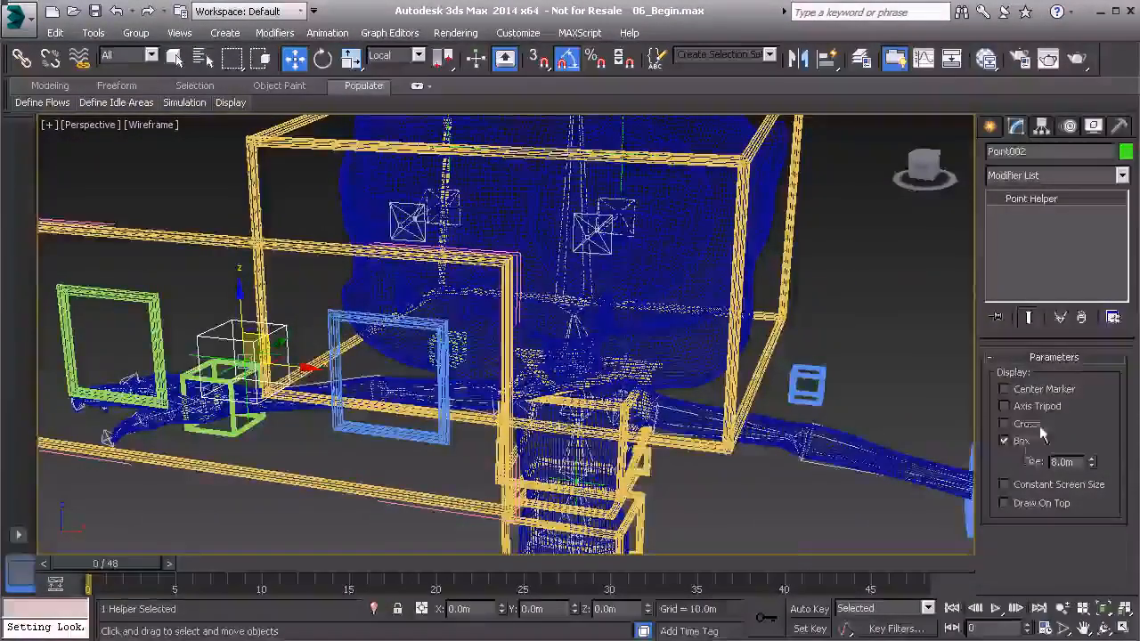
Step: Link the box-shaped point helper at the eyes control to the head control and freeze its transforms
middle_click_drag(178, 290, 181, 300)
left_click(21, 58)
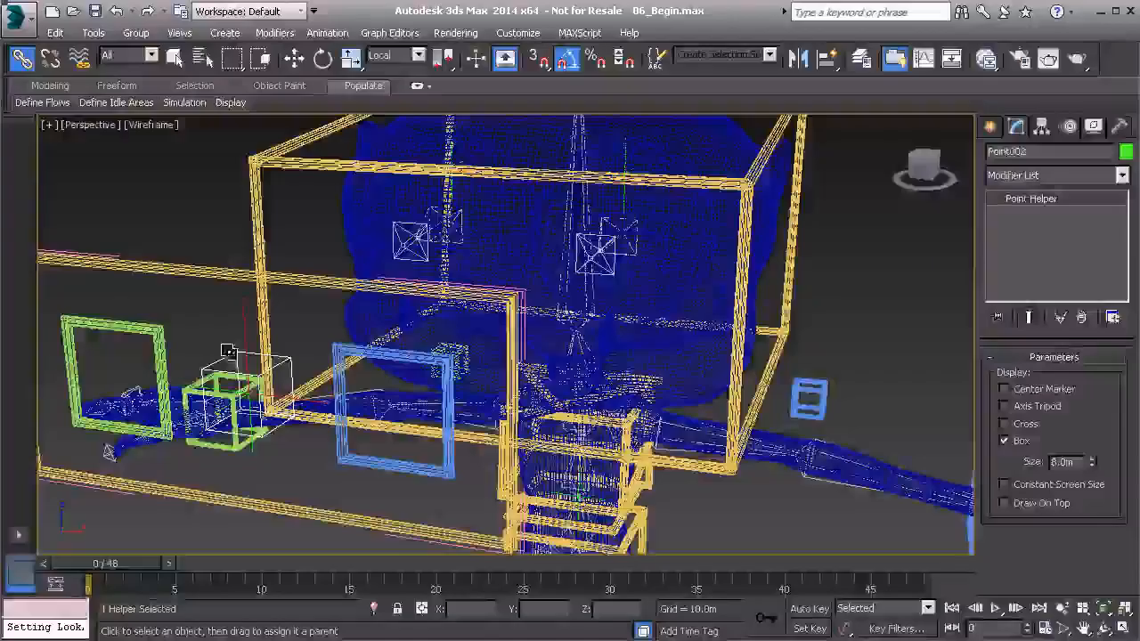
left_click_drag(234, 357, 268, 163)
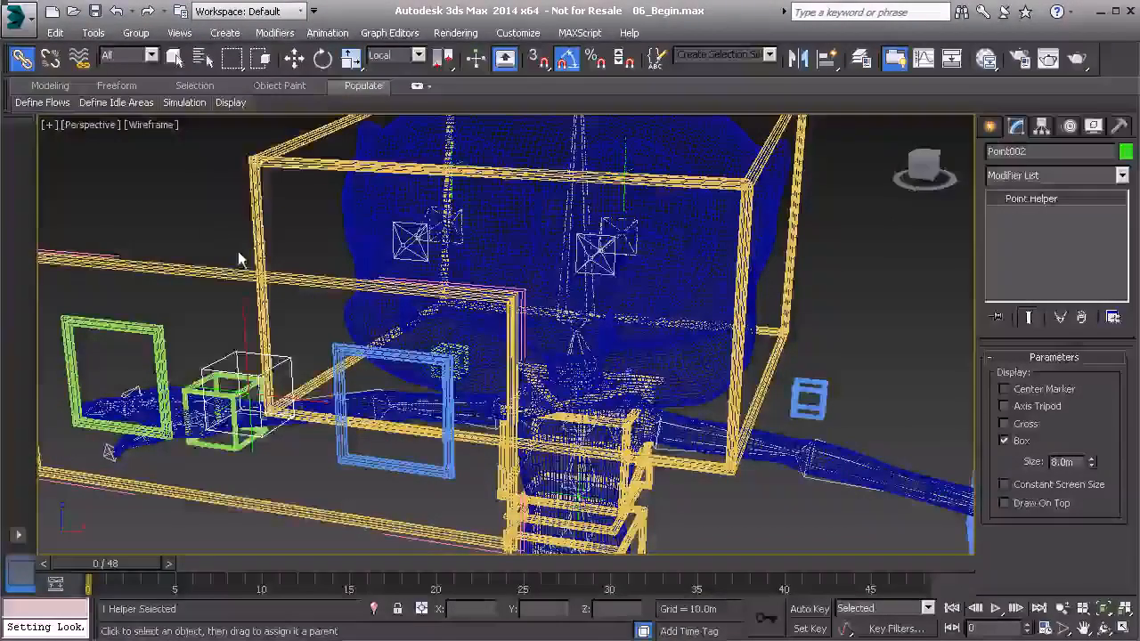
right_click(198, 196, "alt")
left_click(98, 120)
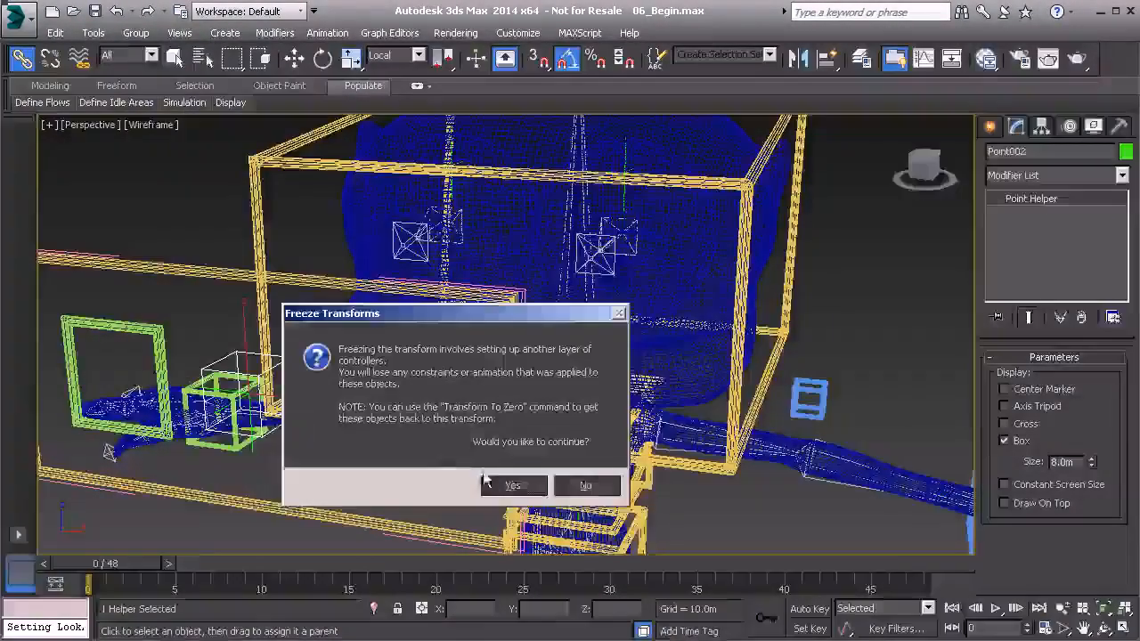
left_click(514, 485)
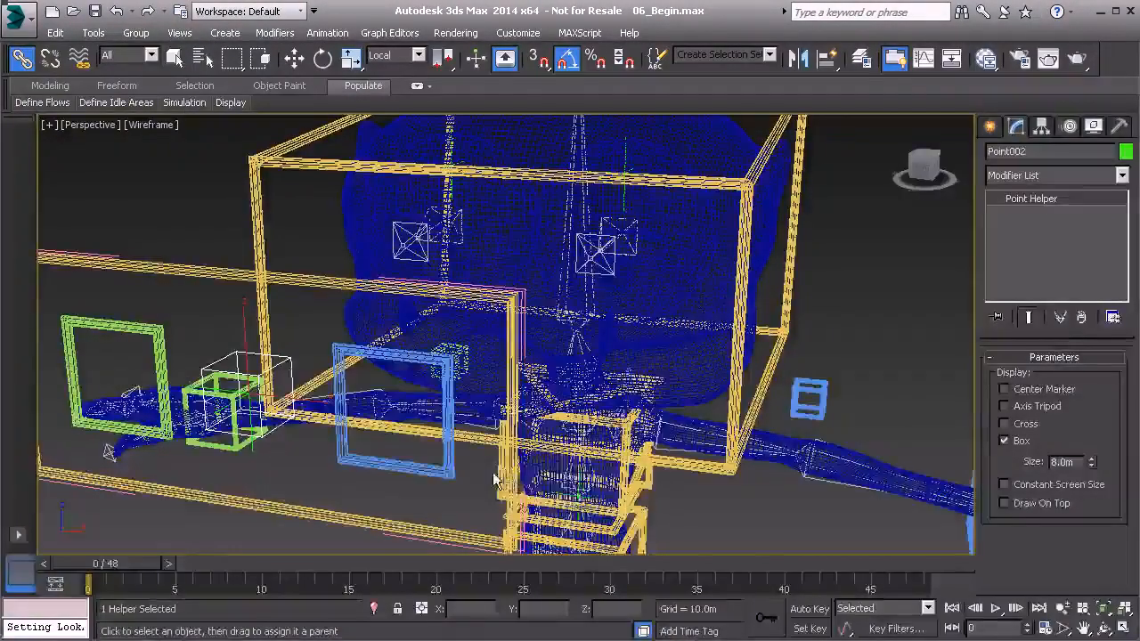
Step: Rename the box-shaped point helper as PtDrv_Eyes_01
left_click(1037, 154)
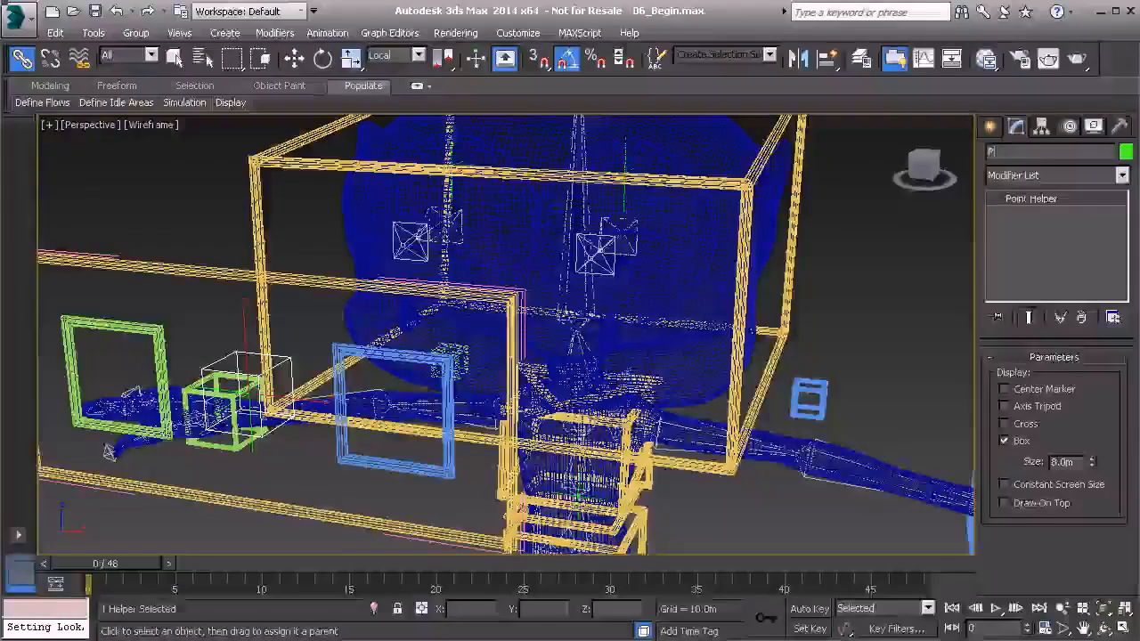
type("PtDrv")
type("_Eye")
type("s_")
type("01")
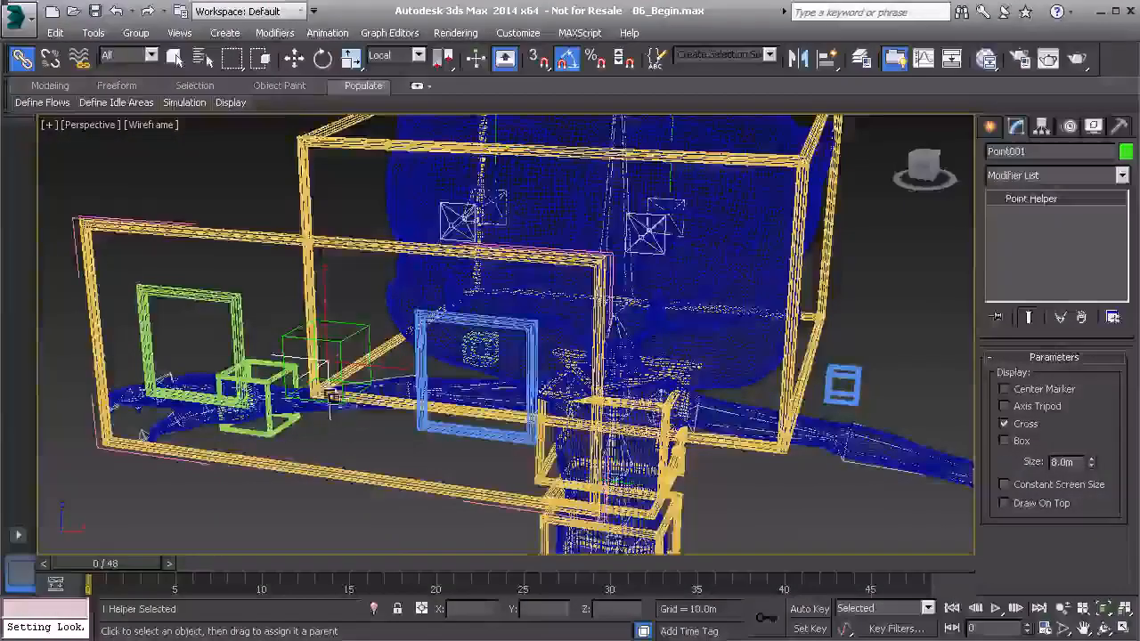
Step: Link the cross-shaped point helper to the triangular base control at the feet and freeze its transforms
scroll(340, 429, "down", 8)
middle_click_drag(384, 450, 349, 362)
middle_click_drag(297, 218, 290, 228, "alt")
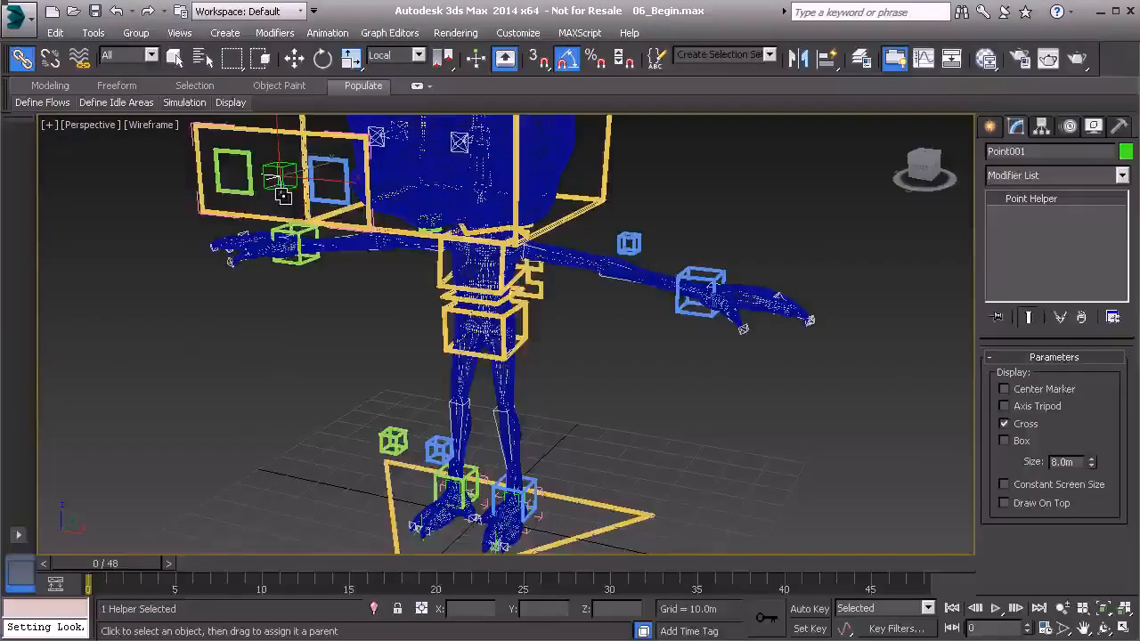
left_click_drag(389, 495, 389, 495)
right_click(248, 339)
left_click(191, 270)
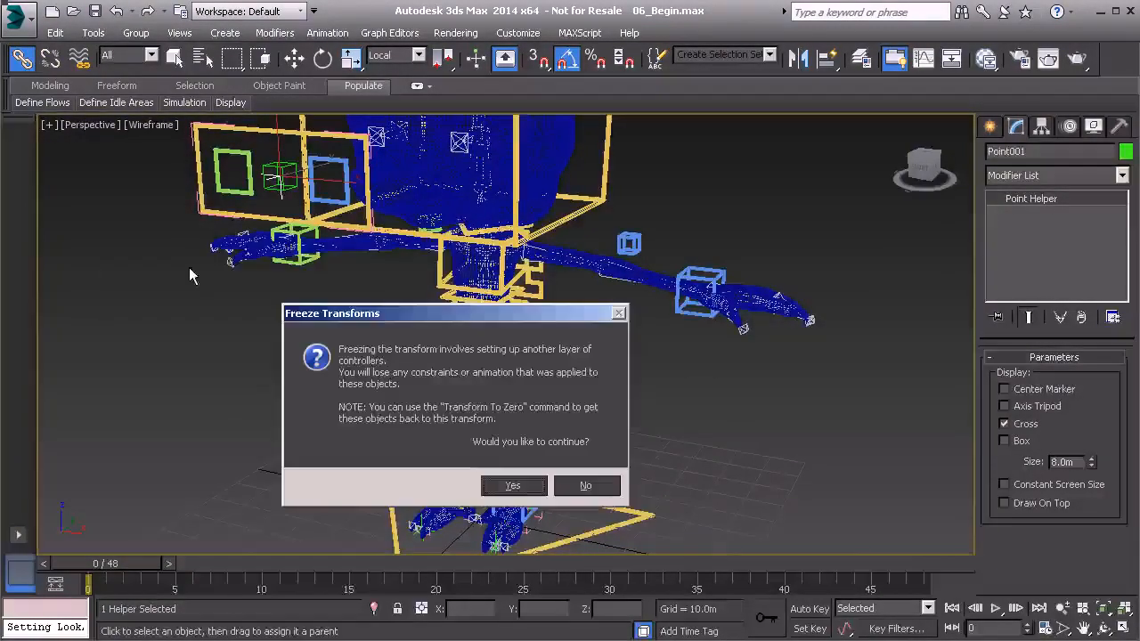
left_click(525, 491)
Step: Rename the cross-shaped point helper as PtDrv_Eyes_Global01
middle_click_drag(280, 261, 334, 436)
scroll(389, 458, "up", 4)
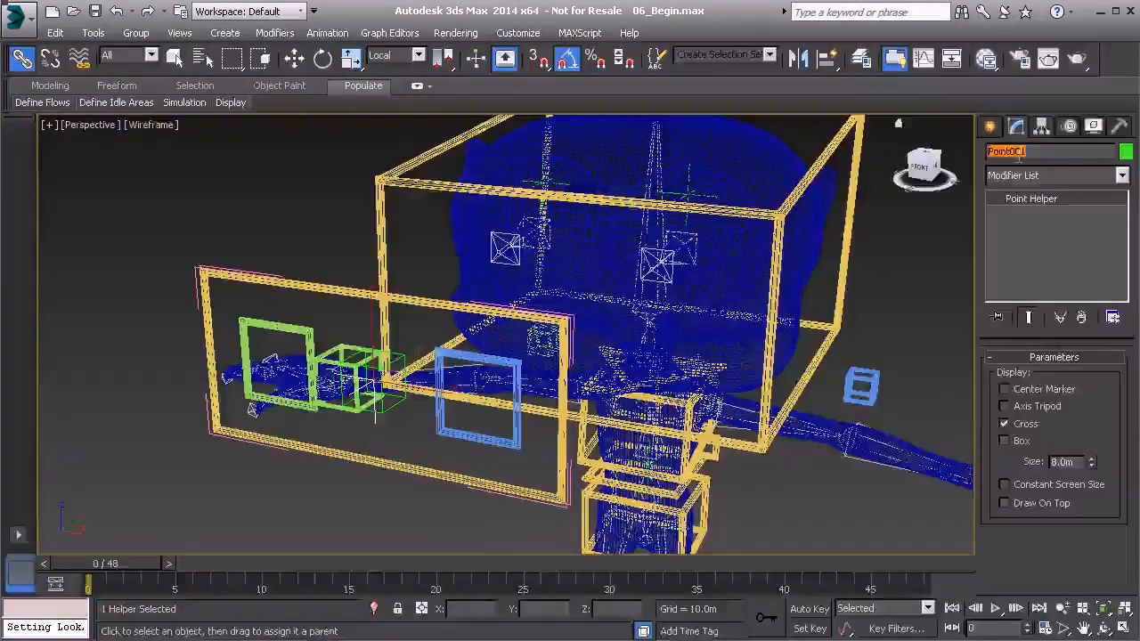
type("tDrv_Eyes")
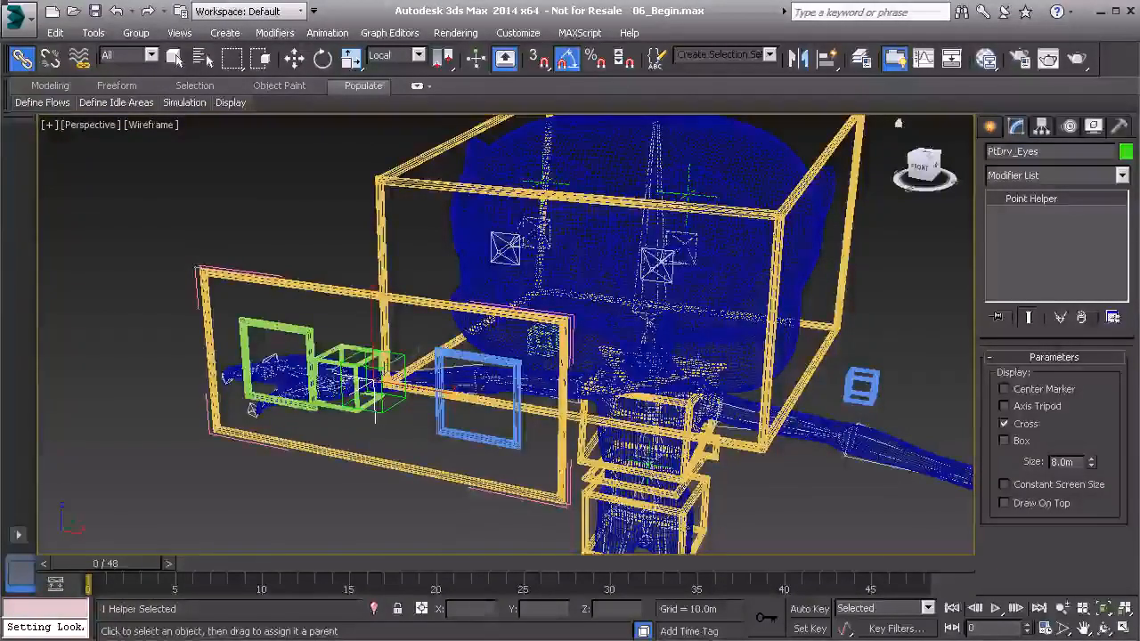
type("_Global01")
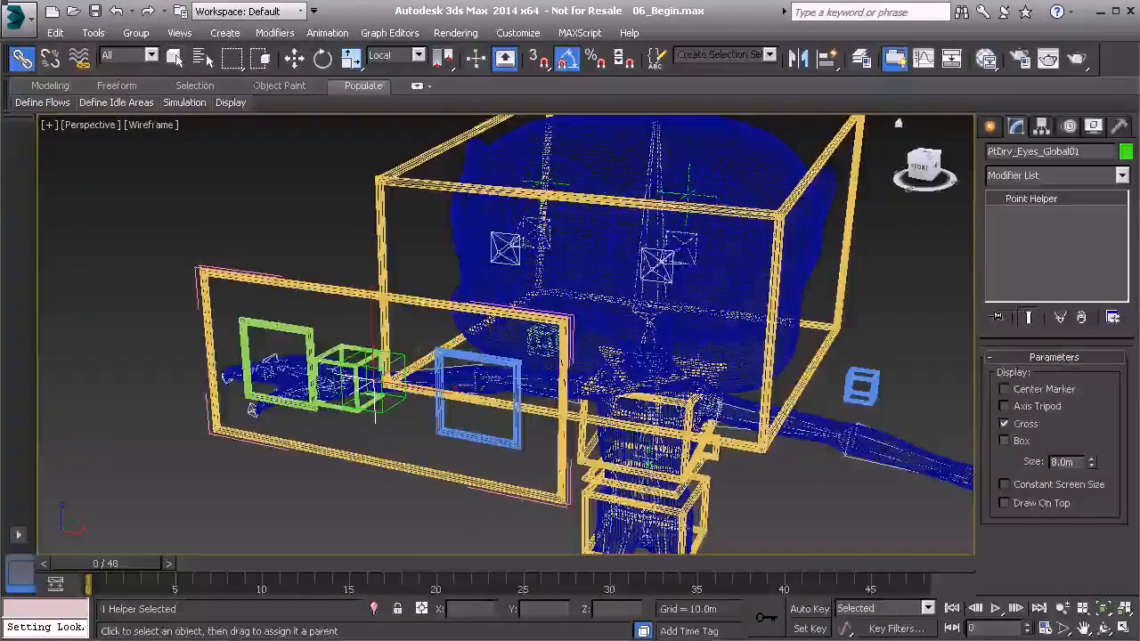
Step: Select both the box and cross point helpers, add them to the Hidden layer, and clear the selection
middle_click_drag(339, 334, 357, 352, "alt")
left_click(356, 352, "ctrl")
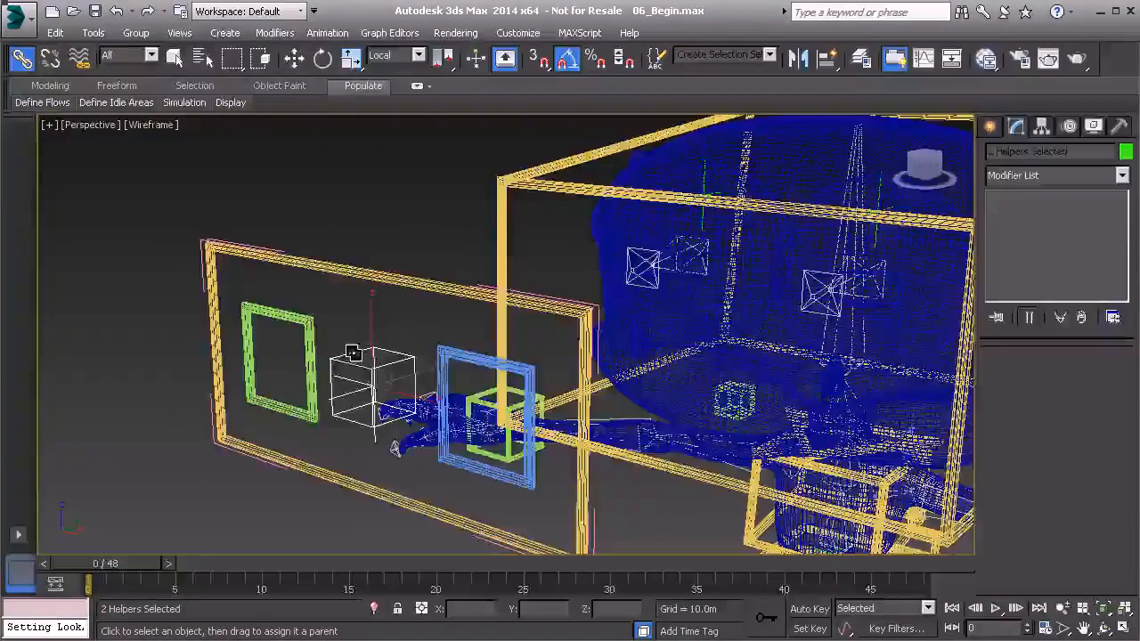
left_click(95, 33)
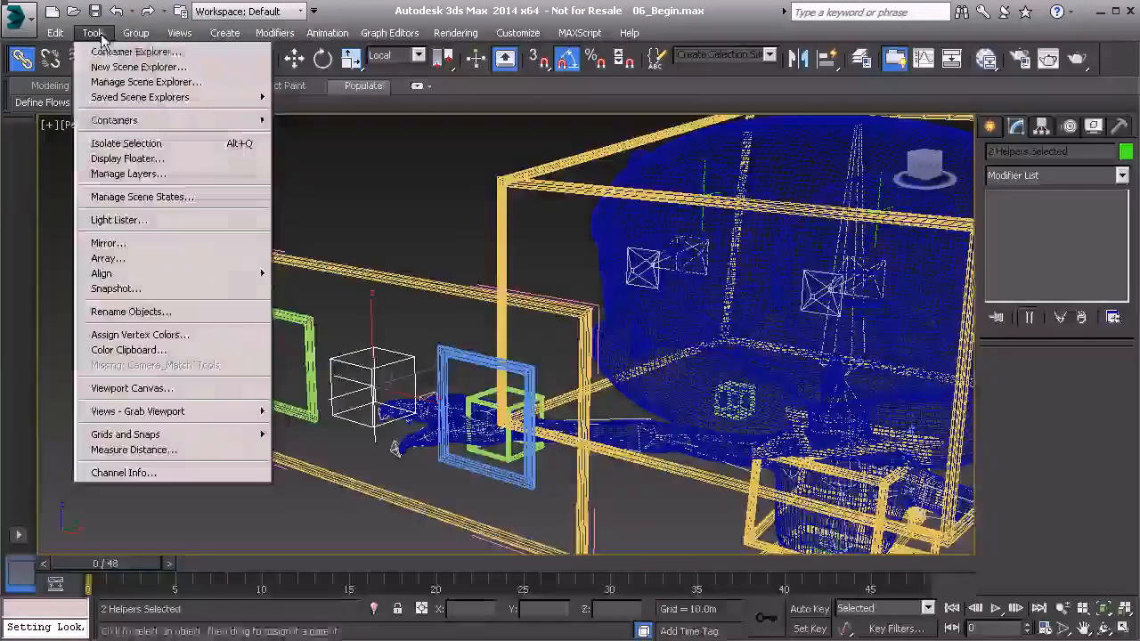
left_click(140, 175)
left_click(63, 174)
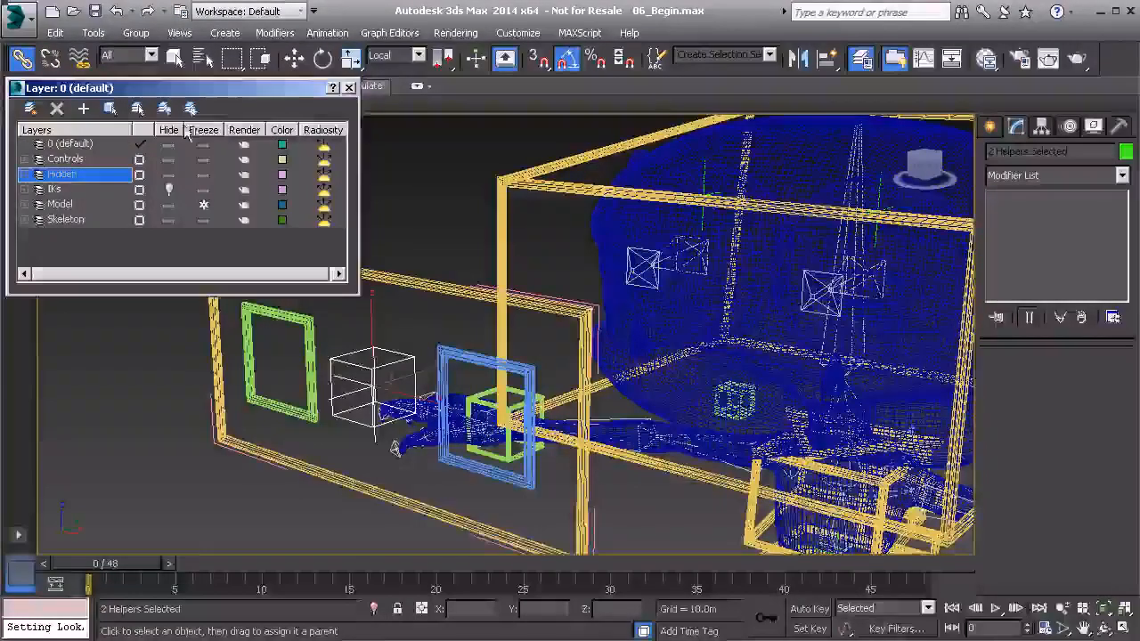
left_click(349, 88)
left_click(348, 205)
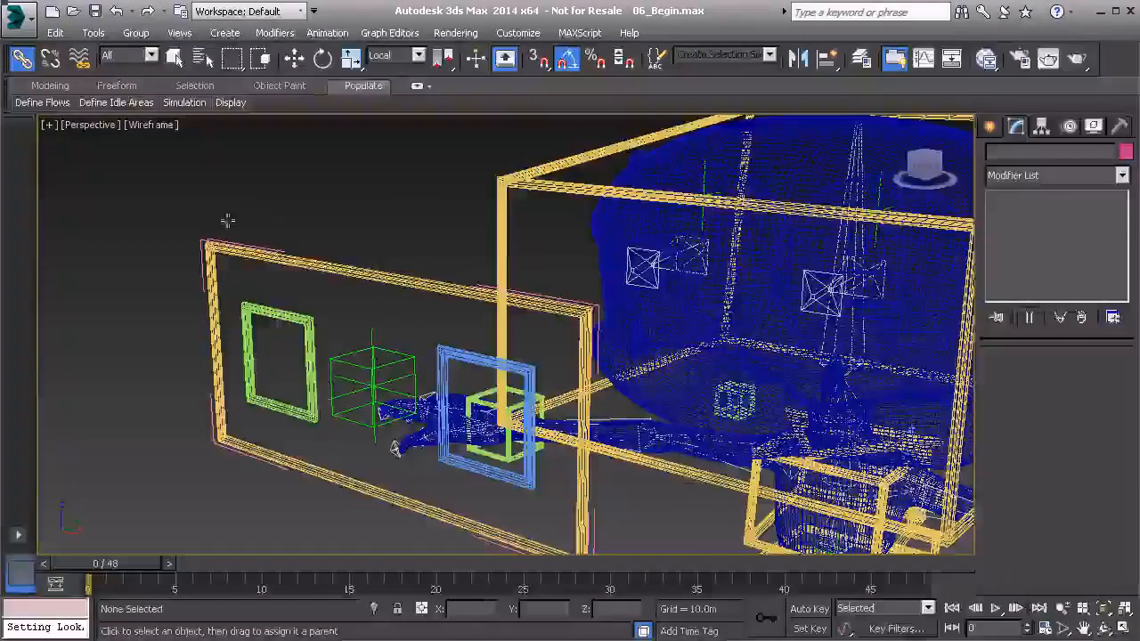
Step: Apply a position constraint to the GrpCns_Anim_Eyes01 group, targeting the box-shaped point helper
middle_click_drag(290, 255, 258, 239, "alt")
left_click(346, 251)
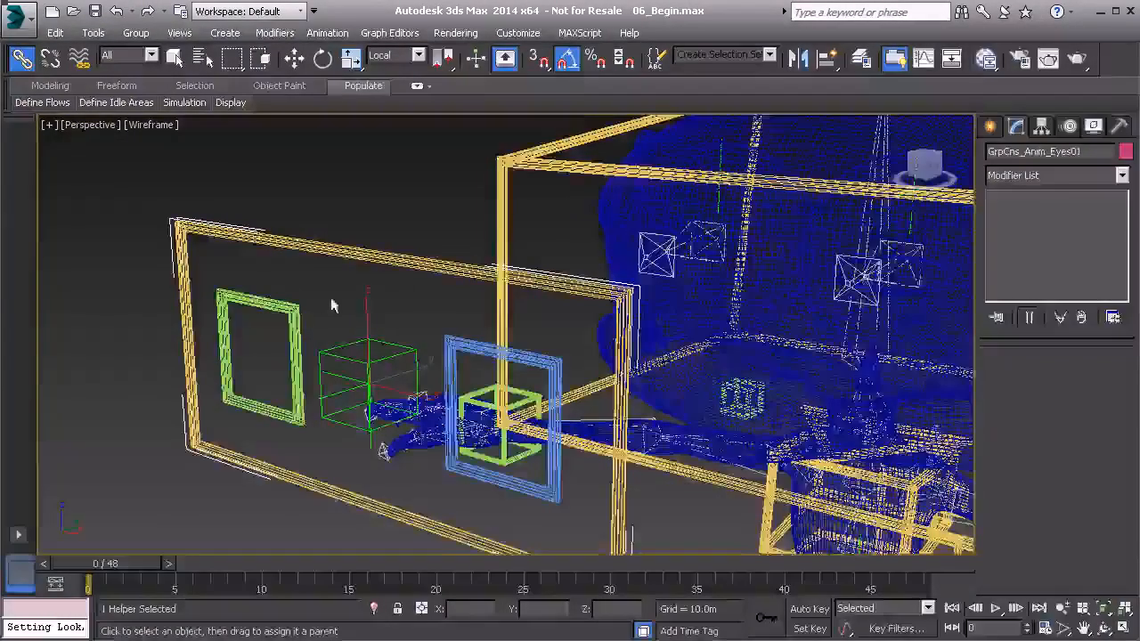
middle_click_drag(393, 253, 386, 253, "alt")
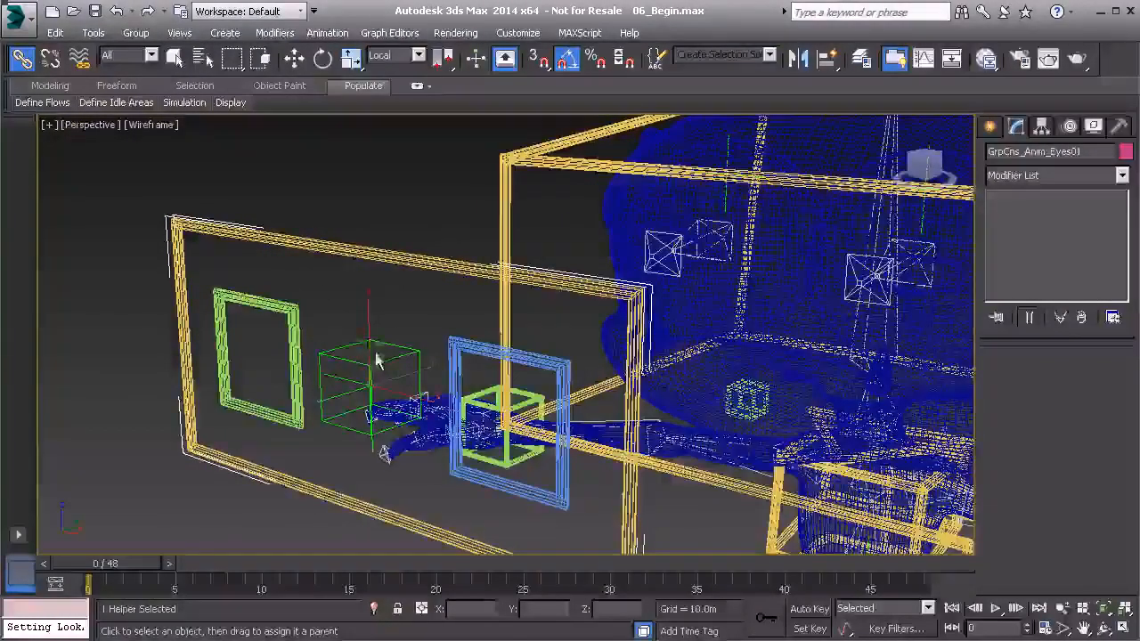
middle_click_drag(286, 285, 298, 259, "alt")
left_click(328, 33)
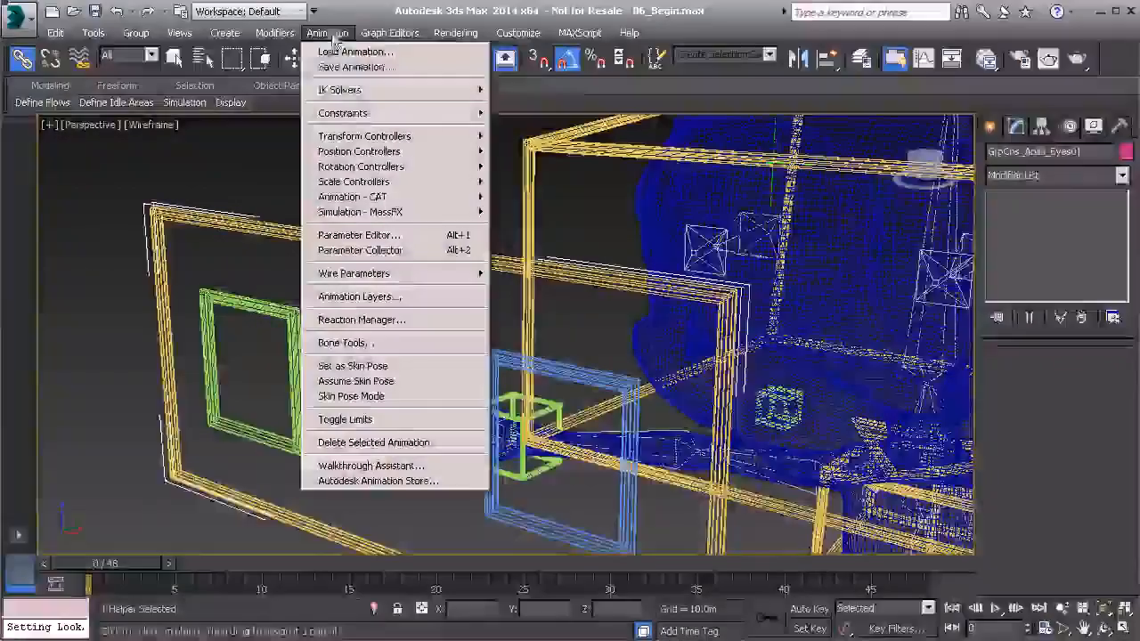
mouse_move(374, 114)
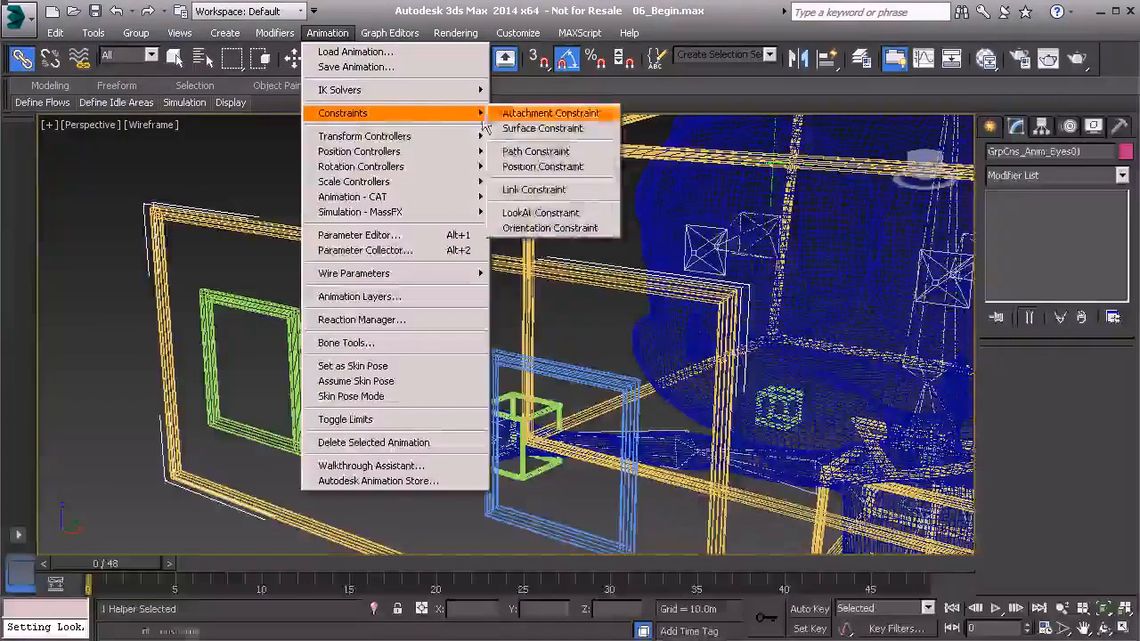
left_click(565, 167)
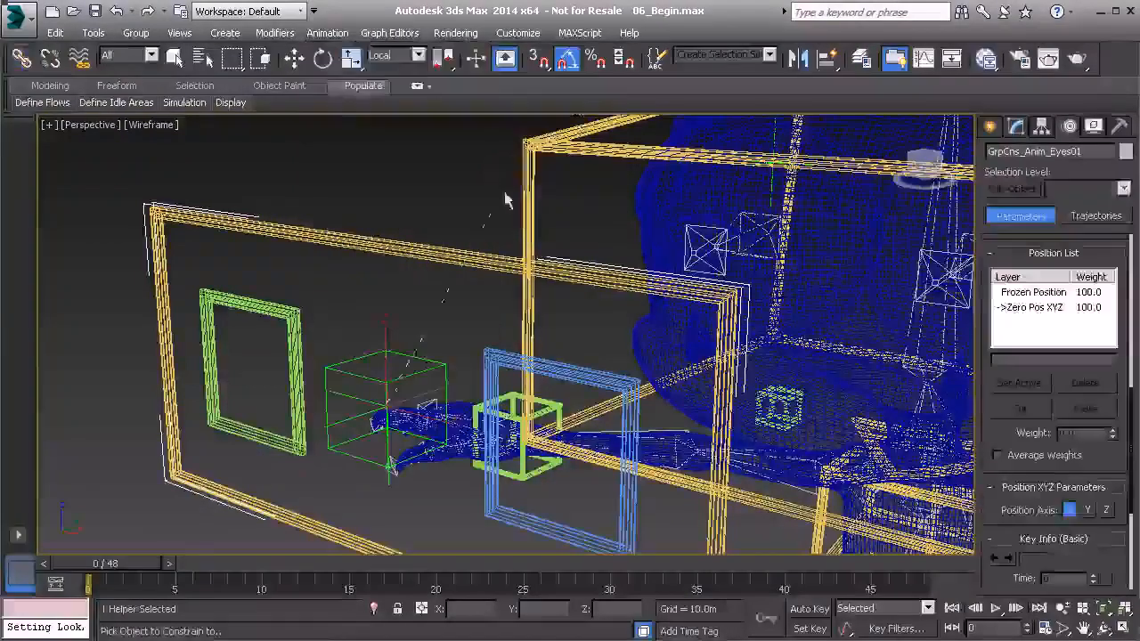
left_click(361, 359)
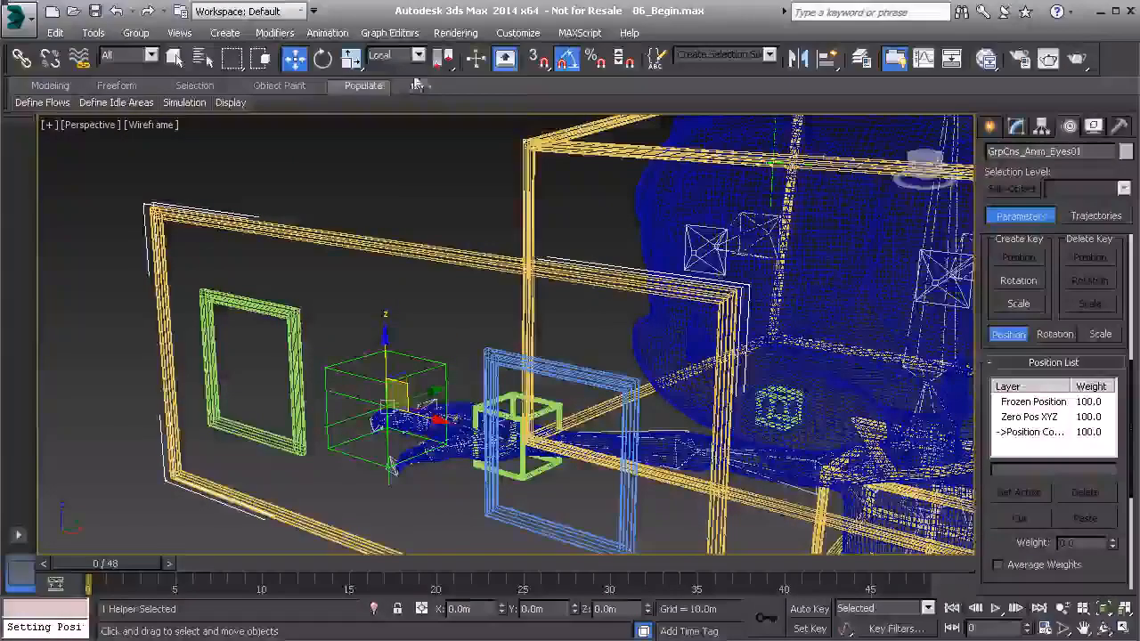
Step: Apply an orientation constraint to GrpCns_Anim_Eyes01, targeting the same box-shaped point helper
left_click(390, 33)
mouse_move(337, 38)
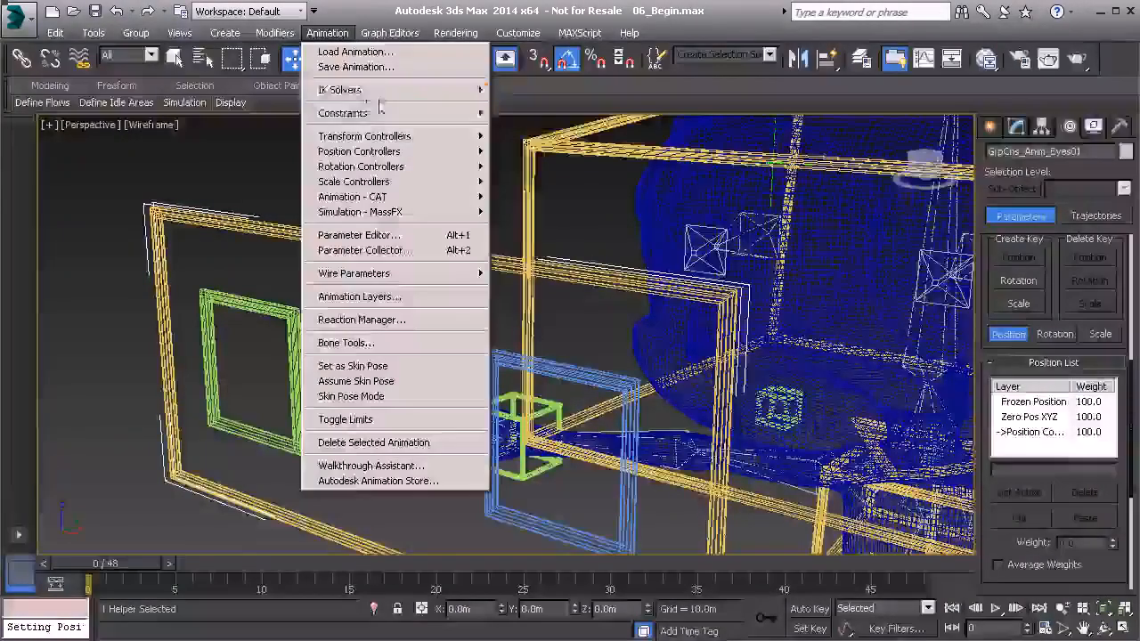
mouse_move(427, 113)
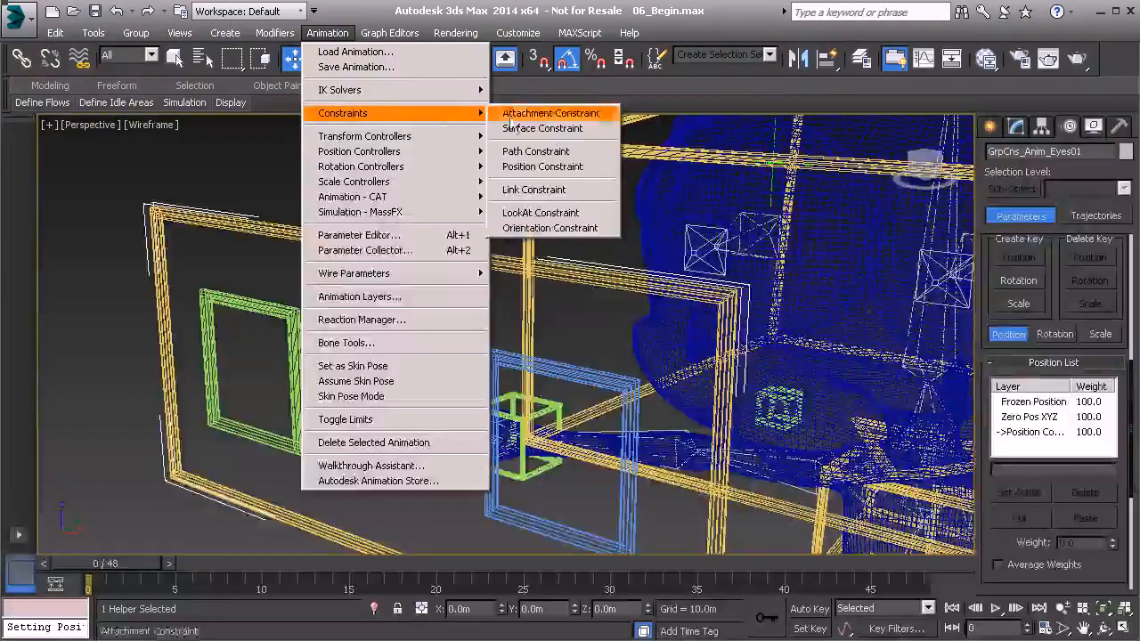
left_click(568, 192)
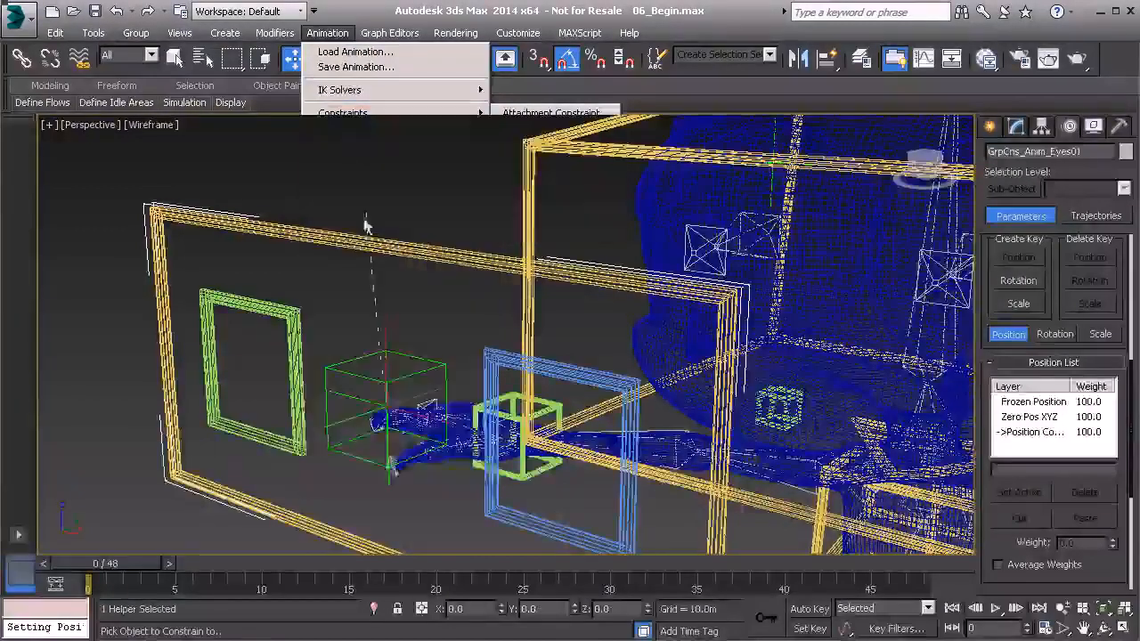
left_click(350, 358)
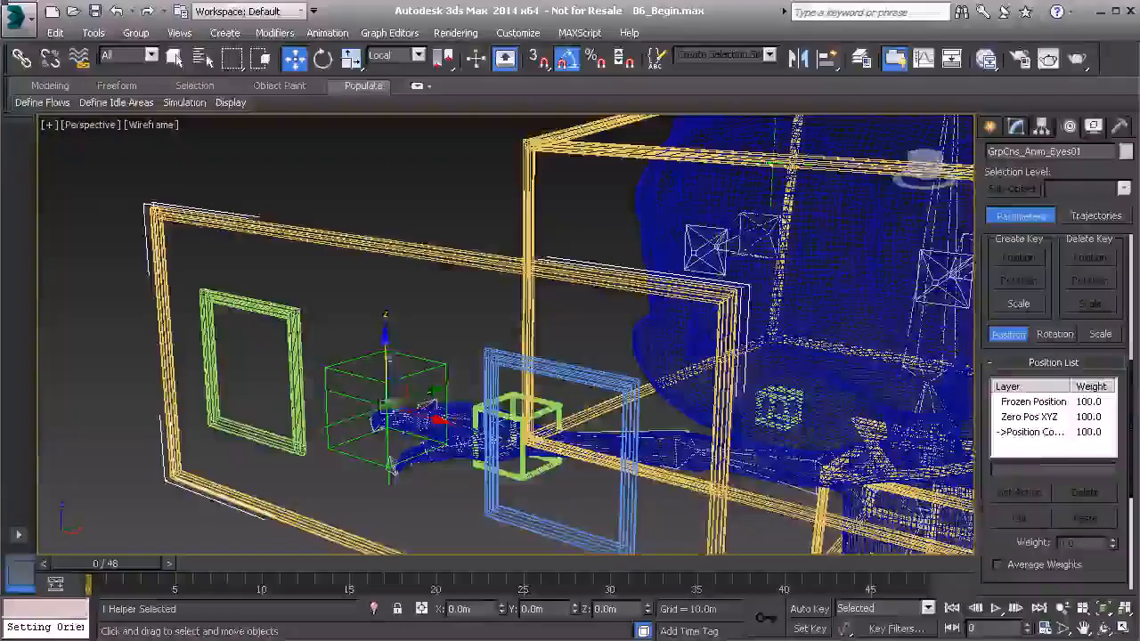
Step: Add a position constraint to the GrpCns_Anim_Eyes01 group, targeting the cross-shaped point helper PtDrv_Eyes_Global01
mouse_move(390, 404)
middle_mouse_down("alt")
mouse_move(369, 344)
mouse_move(392, 392)
middle_mouse_up("alt")
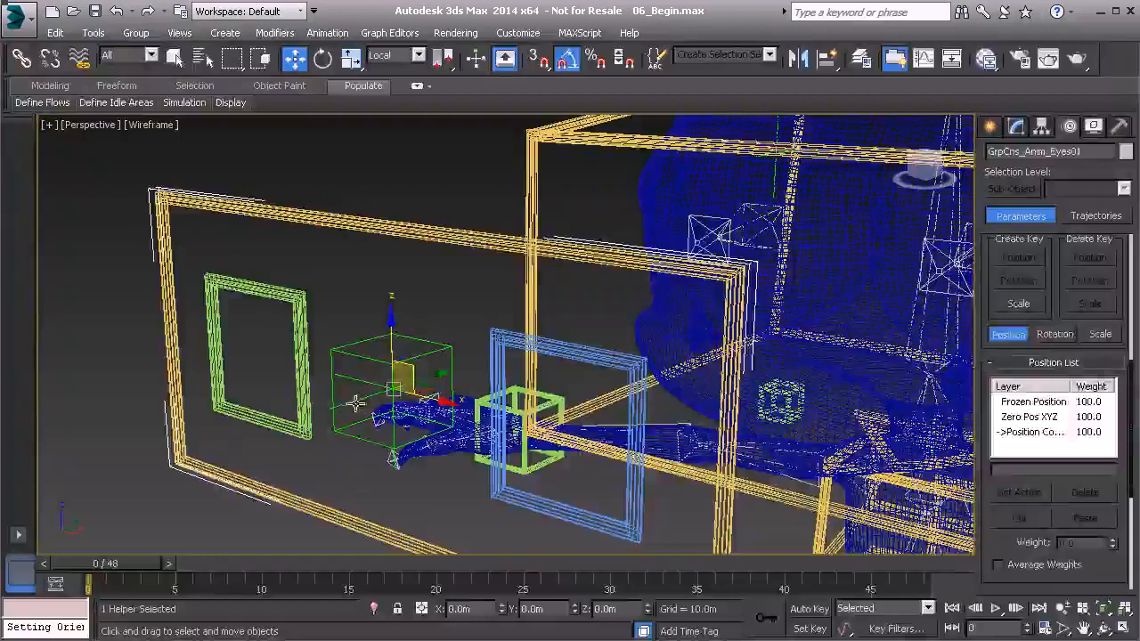
left_click(355, 402)
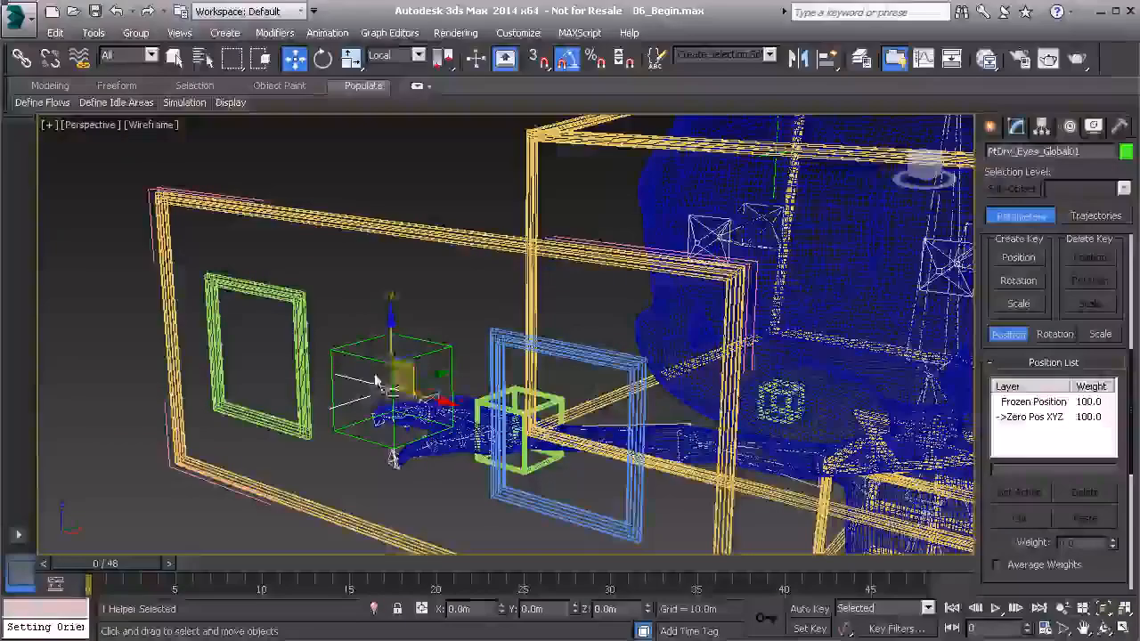
scroll(390, 386, "down", 5)
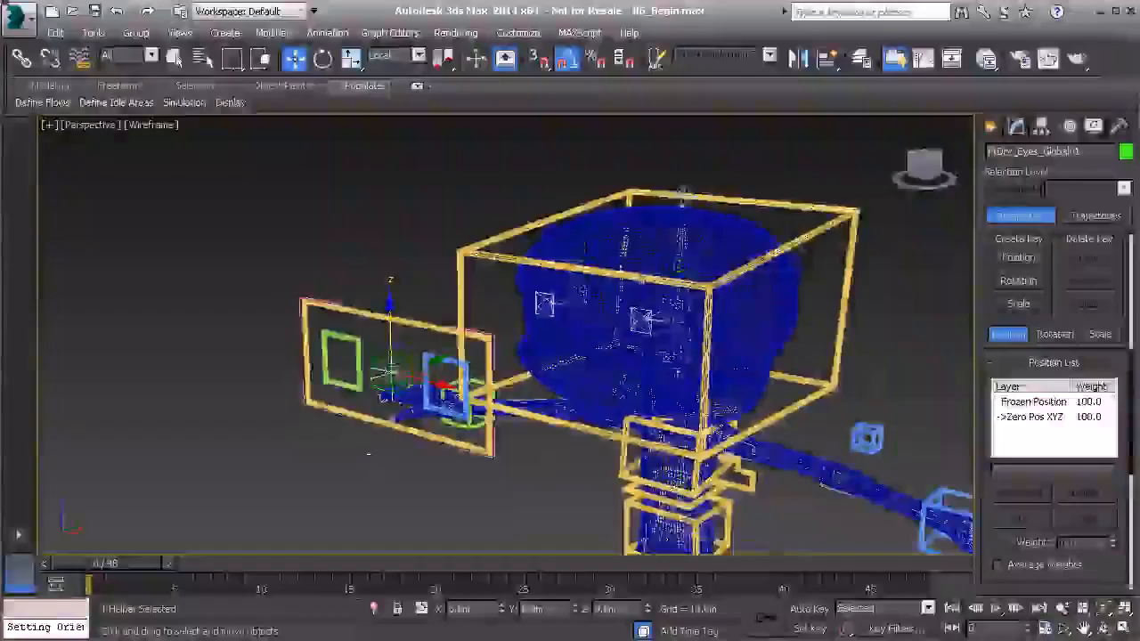
scroll(338, 356, "up", 5)
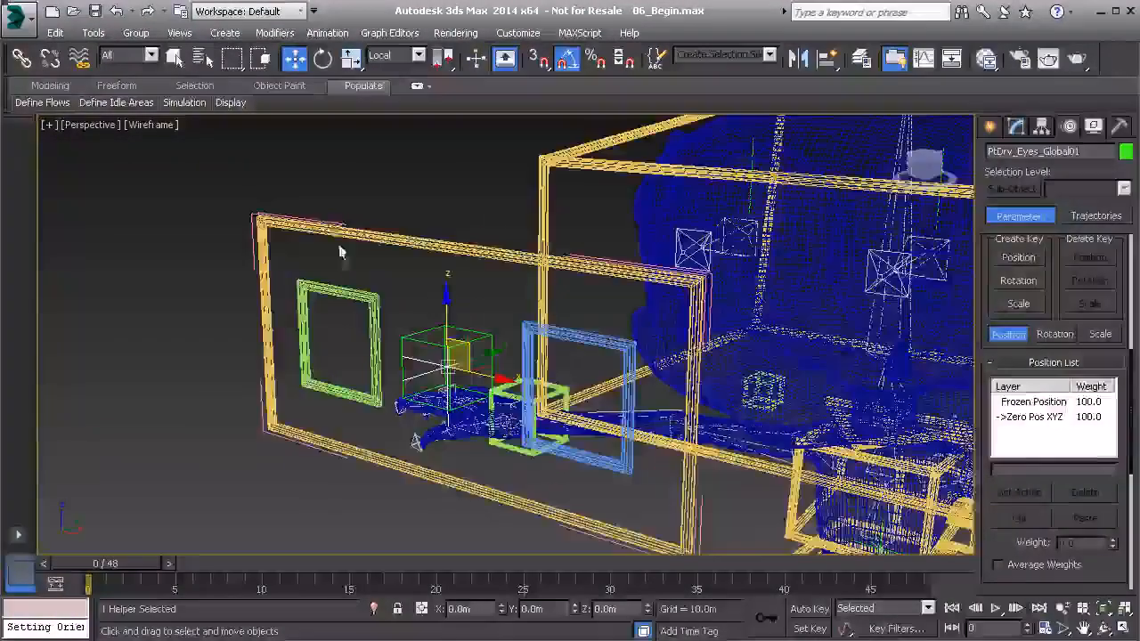
left_click(329, 223)
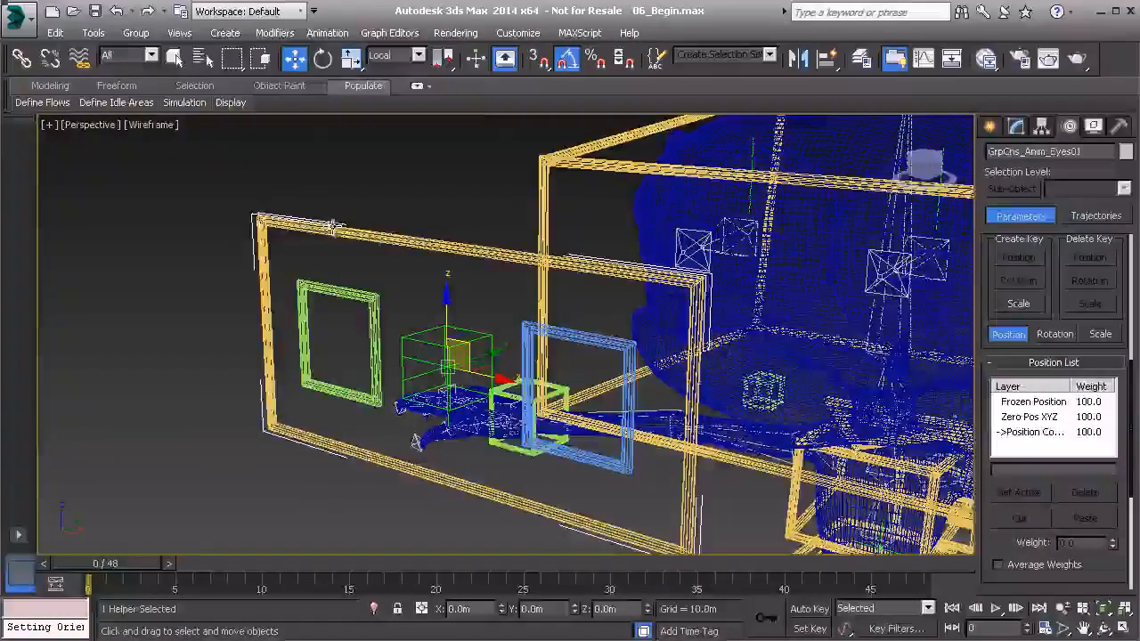
left_click(326, 33)
mouse_move(374, 114)
left_click(554, 166)
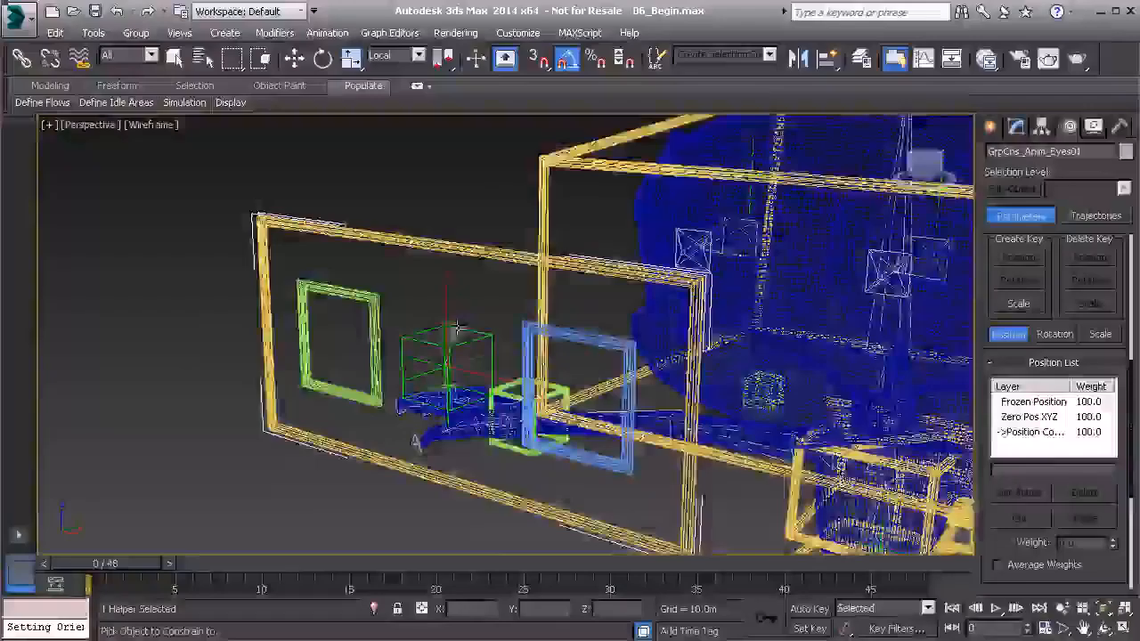
scroll(453, 339, "up", 3)
left_click(408, 369)
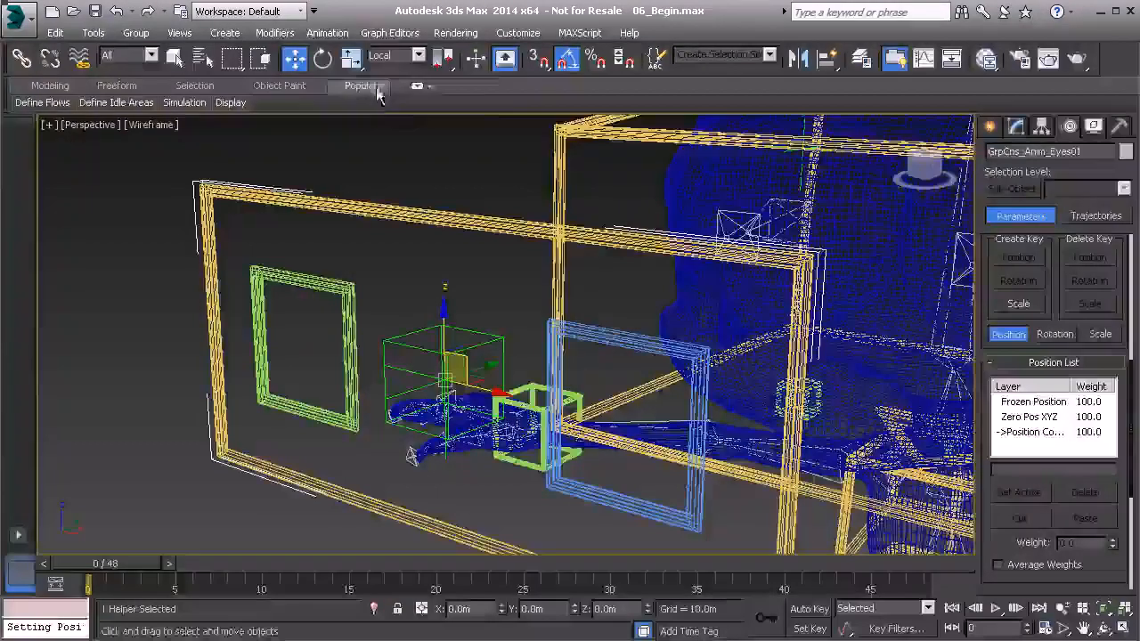
Step: Add an orientation constraint to GrpCns_Anim_Eyes01, targeting the cross-shaped point helper
left_click(327, 32)
mouse_move(437, 113)
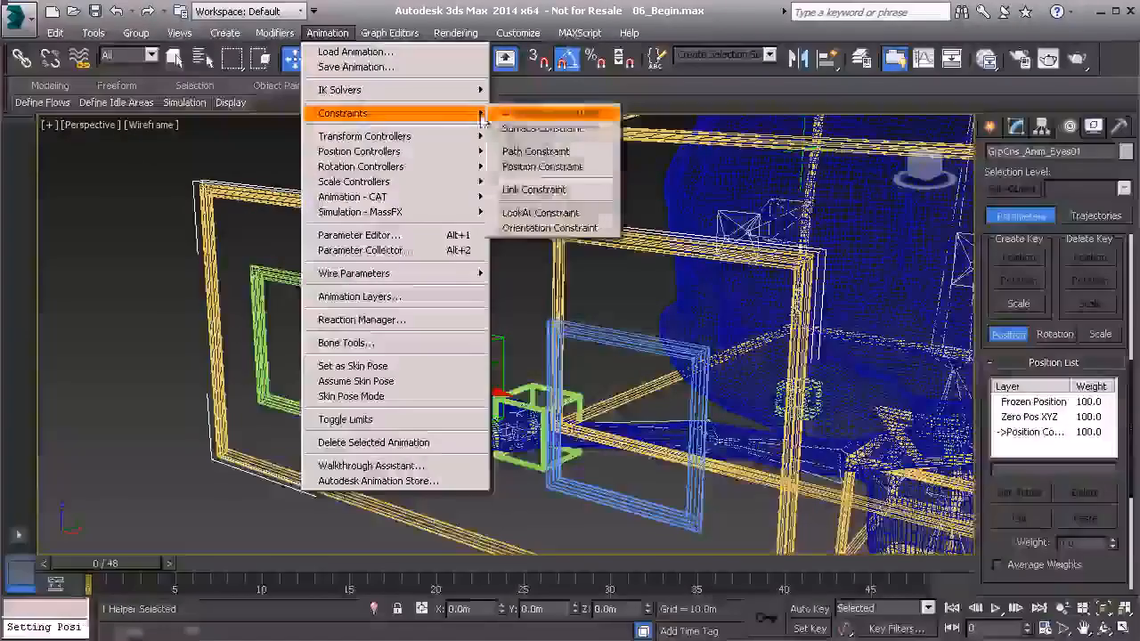
left_click(549, 229)
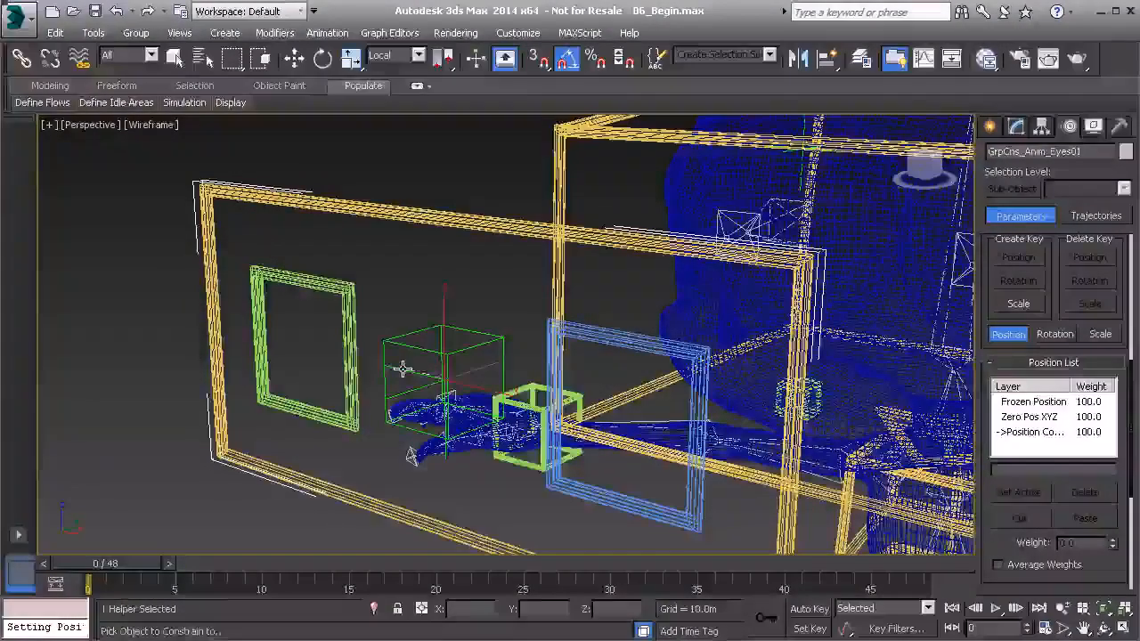
Step: Select the Anim_Head01 control and rotate it on a trial basis to check how the eyes control follows the head
scroll(419, 303, "down", 5)
left_click(525, 204)
middle_click_drag(526, 204, 580, 326, "alt")
key("e")
mouse_move(667, 345)
left_mouse_down()
mouse_move(647, 337)
mouse_move(655, 356)
mouse_move(675, 332)
mouse_move(676, 349)
left_mouse_up()
left_click_drag(659, 268, 661, 273)
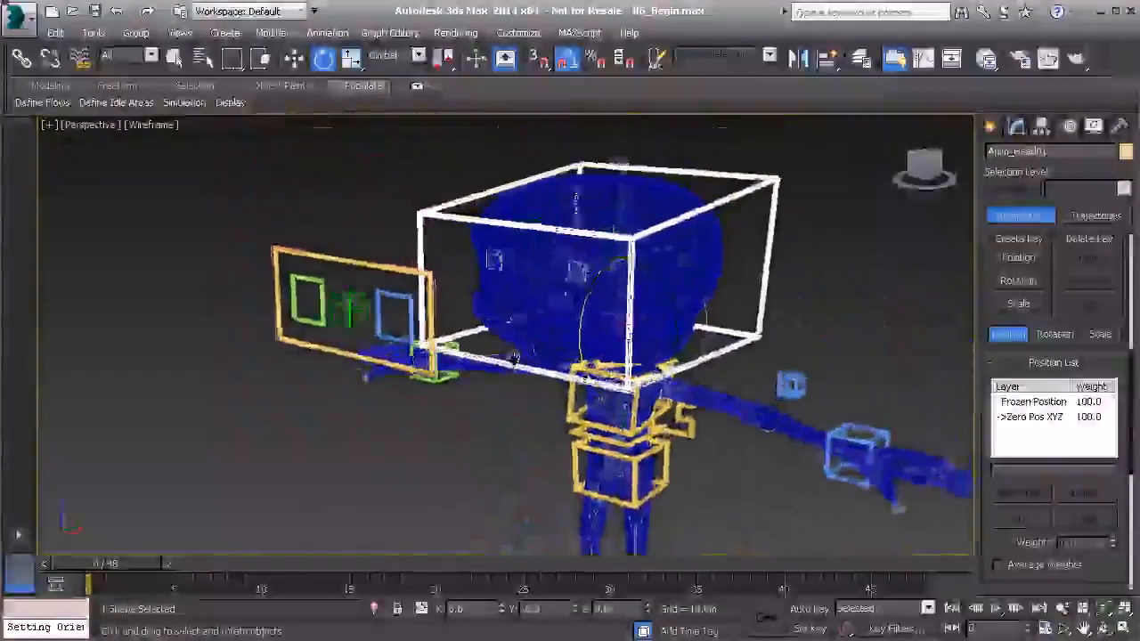
Step: Examine the eyes control and its point helpers in relation to the head and the rest of the rig
middle_click_drag(514, 359, 529, 385)
scroll(522, 347, "up", 3)
middle_click_drag(478, 294, 490, 321)
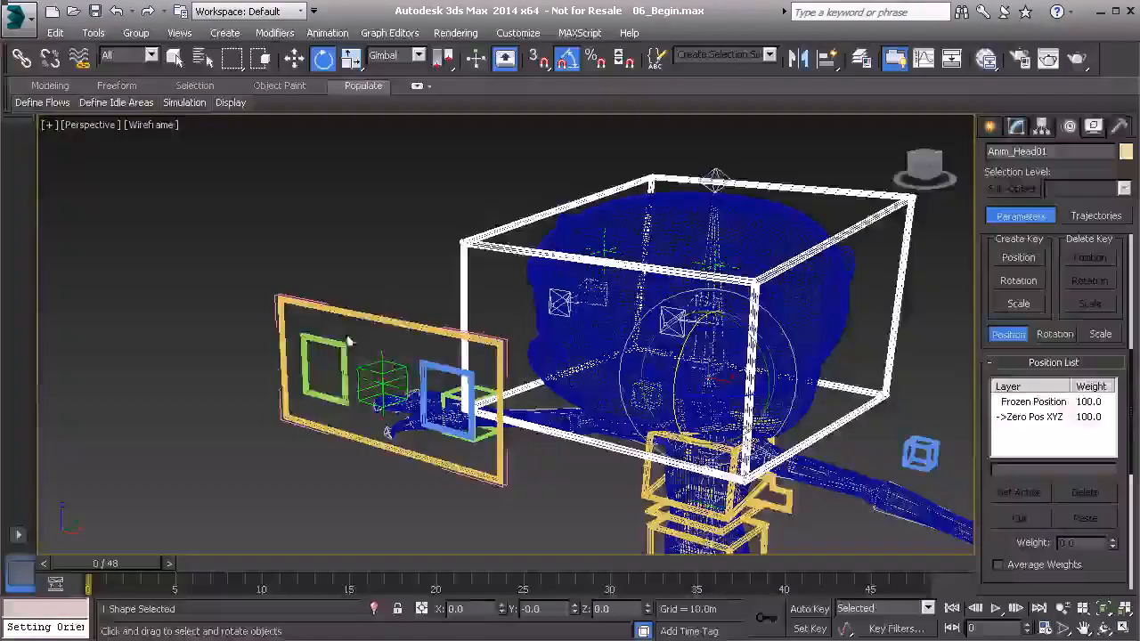
middle_click_drag(383, 343, 374, 303)
scroll(378, 301, "down", 4)
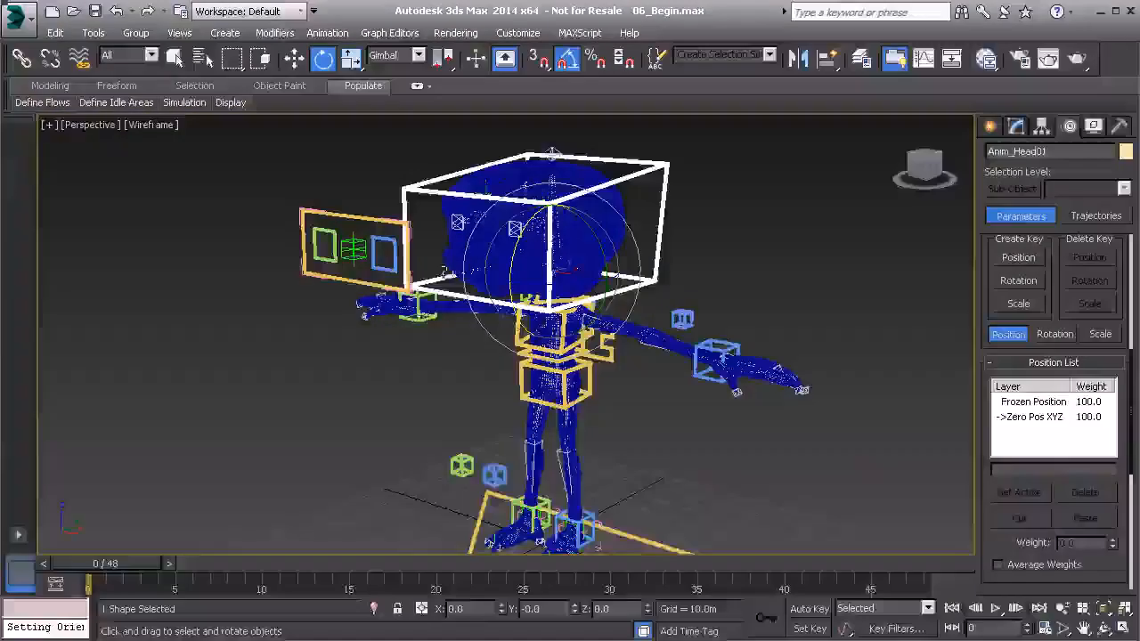
middle_click_drag(373, 248, 381, 310)
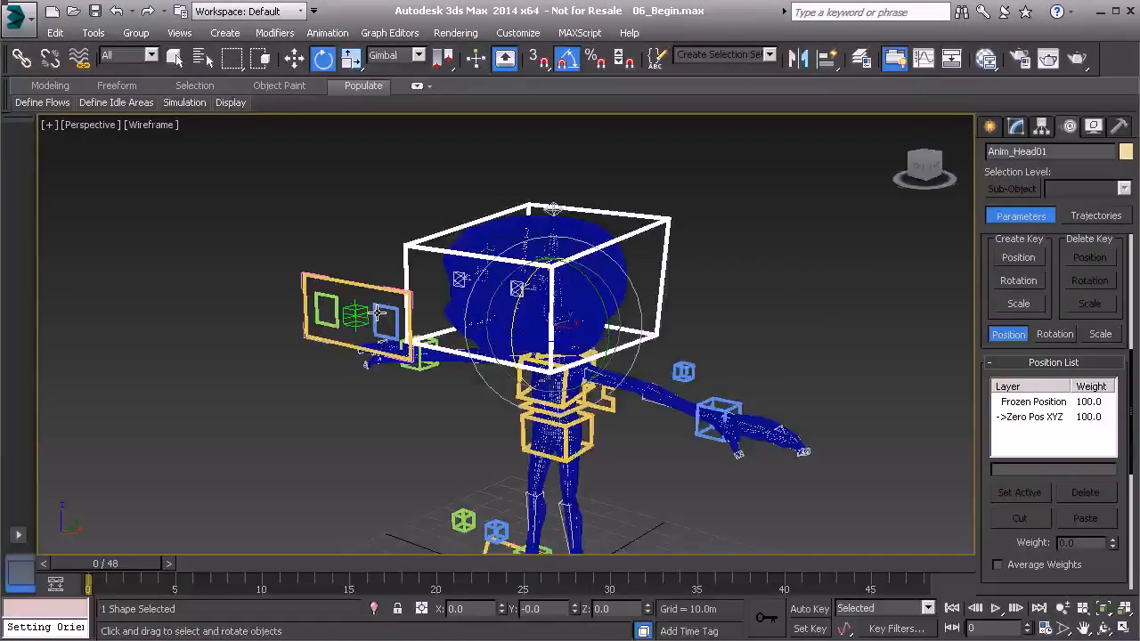
scroll(378, 312, "up", 1)
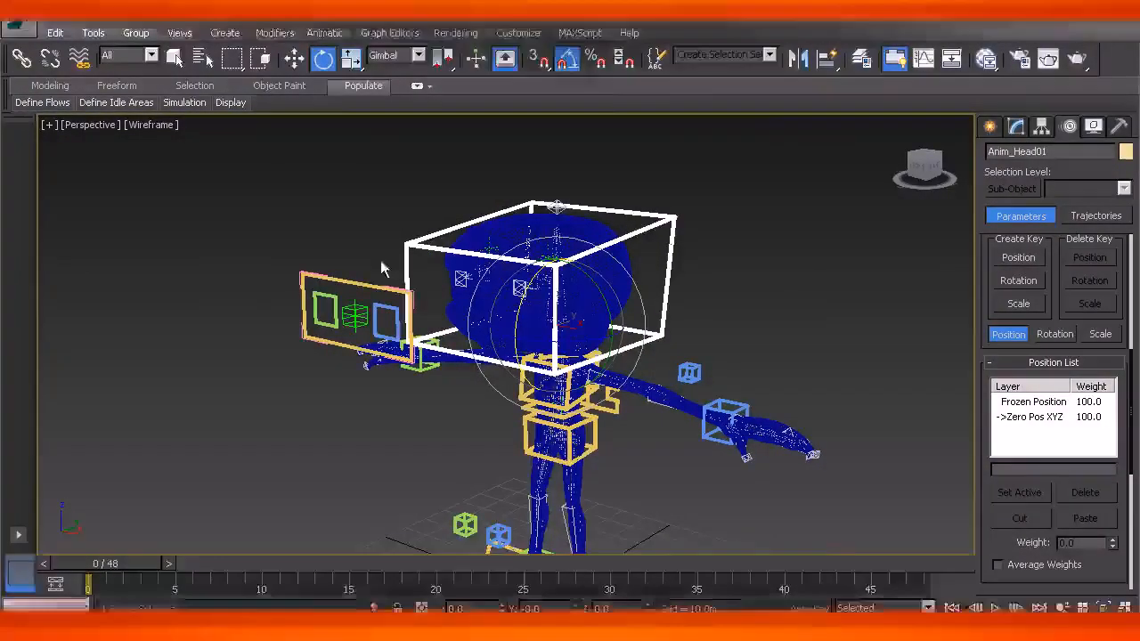